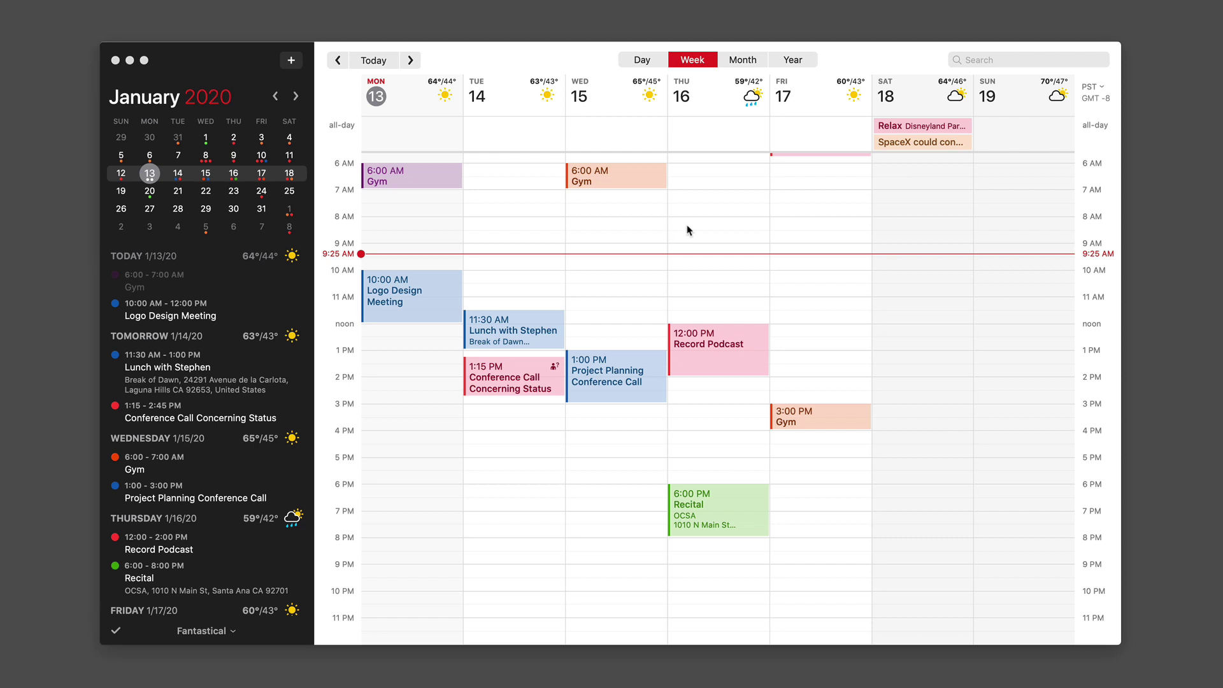
Draw an 8:00–9:30 AM Thursday event titled 'Audit Email', color it green, and save it
double_click(691, 225)
mouse_move(697, 235)
left_mouse_down()
mouse_move(698, 265)
mouse_move(697, 249)
left_mouse_up()
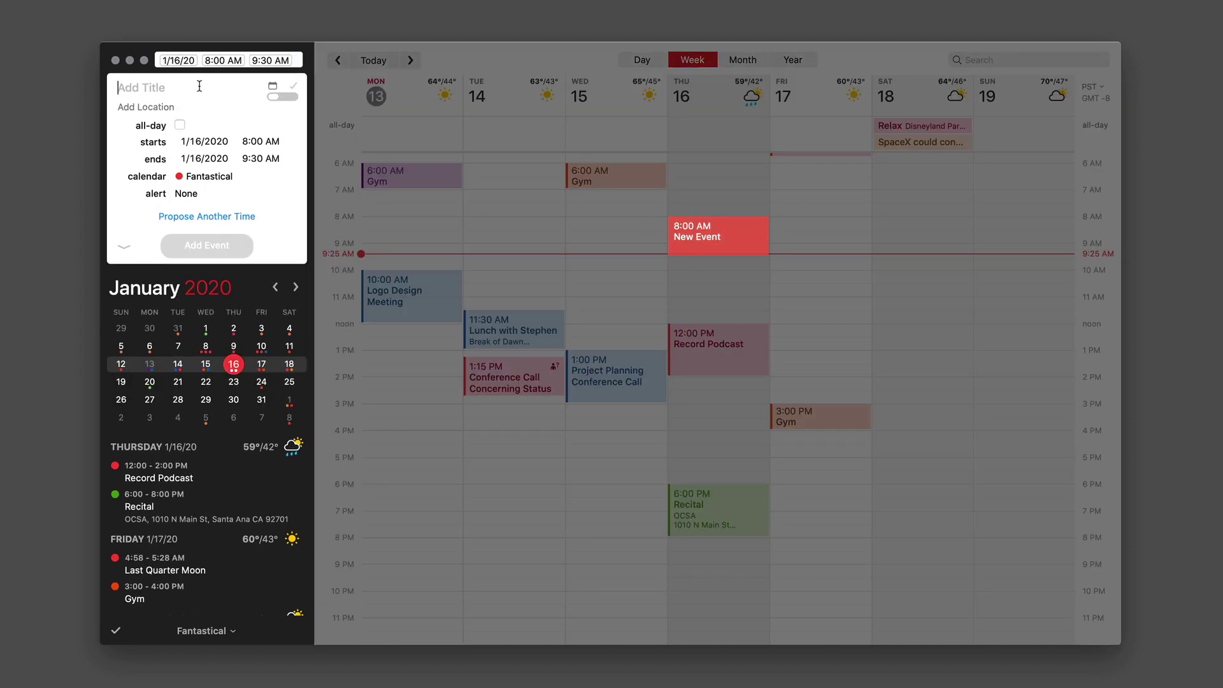
type("Audit Email")
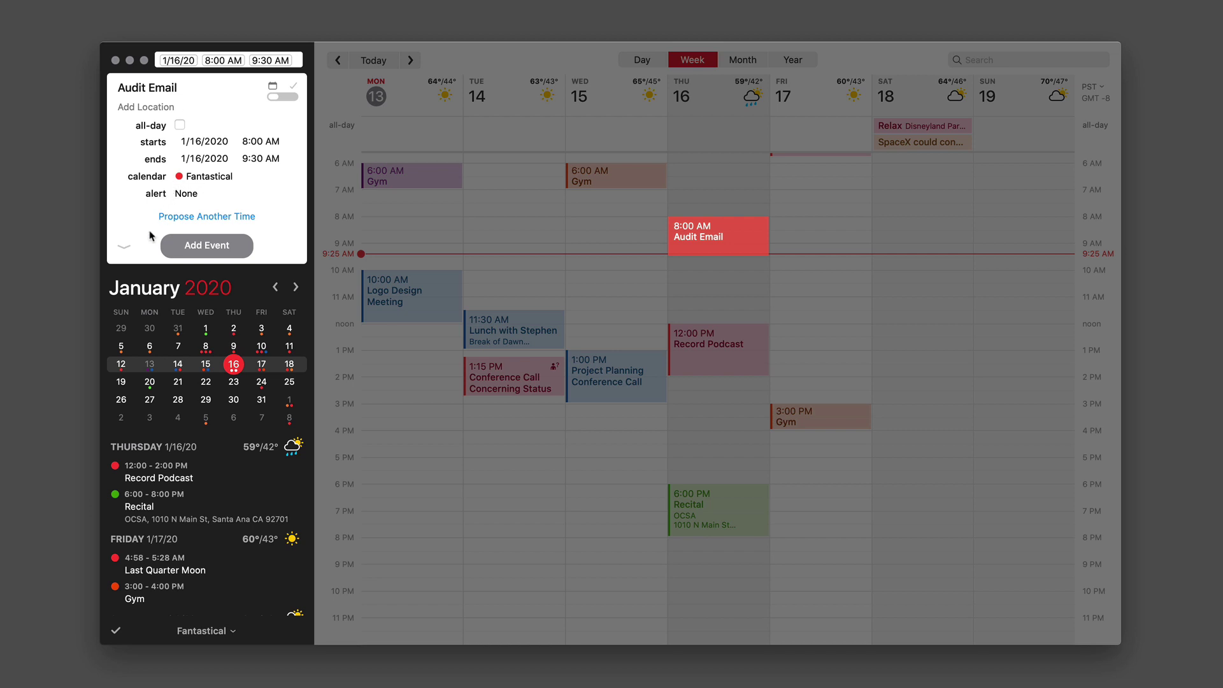
left_click(124, 246)
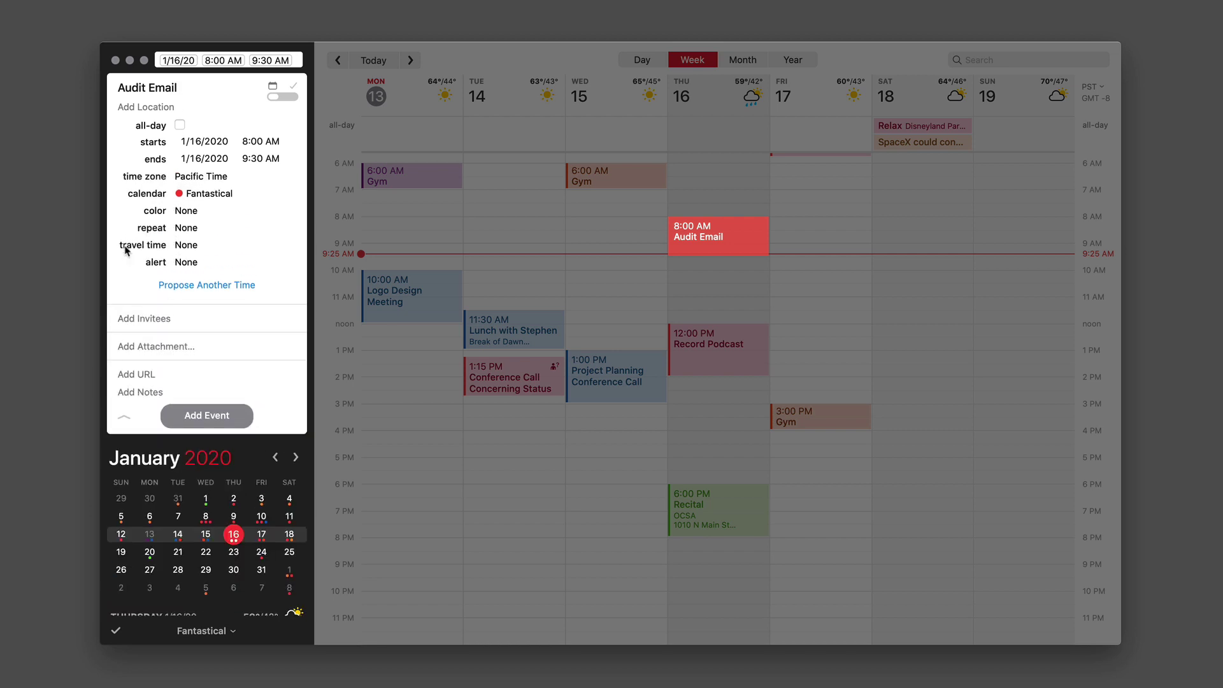
left_click(207, 212)
left_click(219, 229)
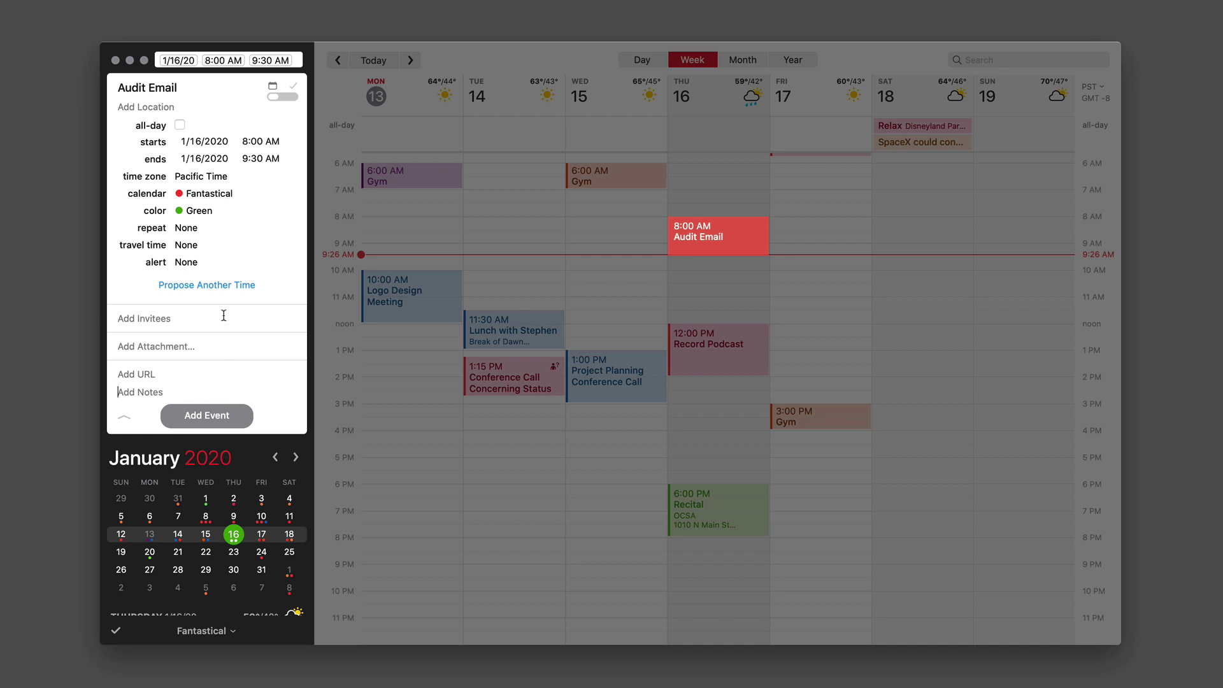
left_click(206, 417)
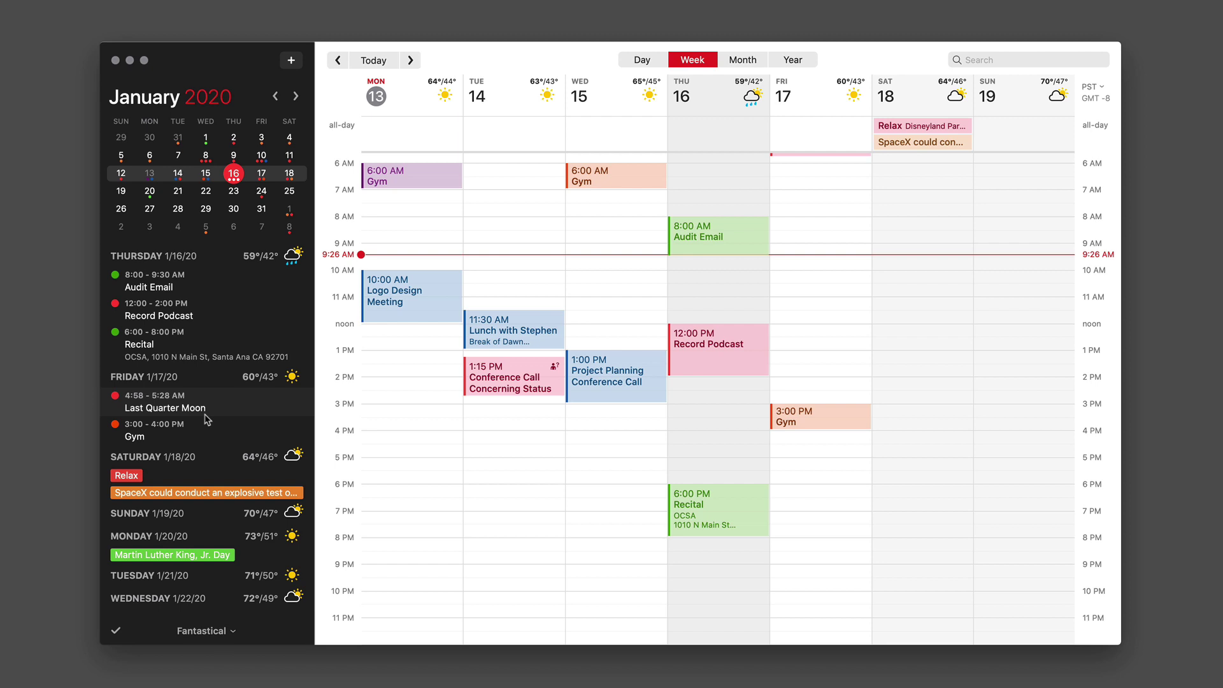
Quick-enter 'Fri 10-10:30 Audit Email' to add a Friday 10:00–10:30 AM Audit Email event
key("super+t")
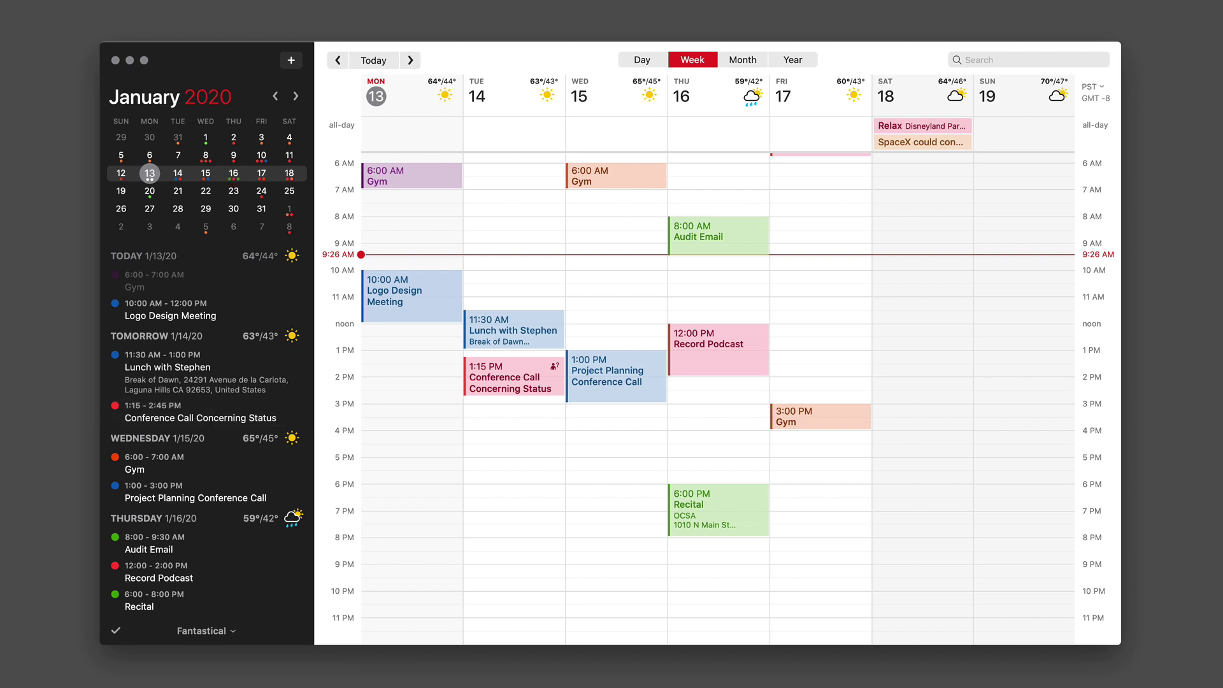
left_click(288, 63)
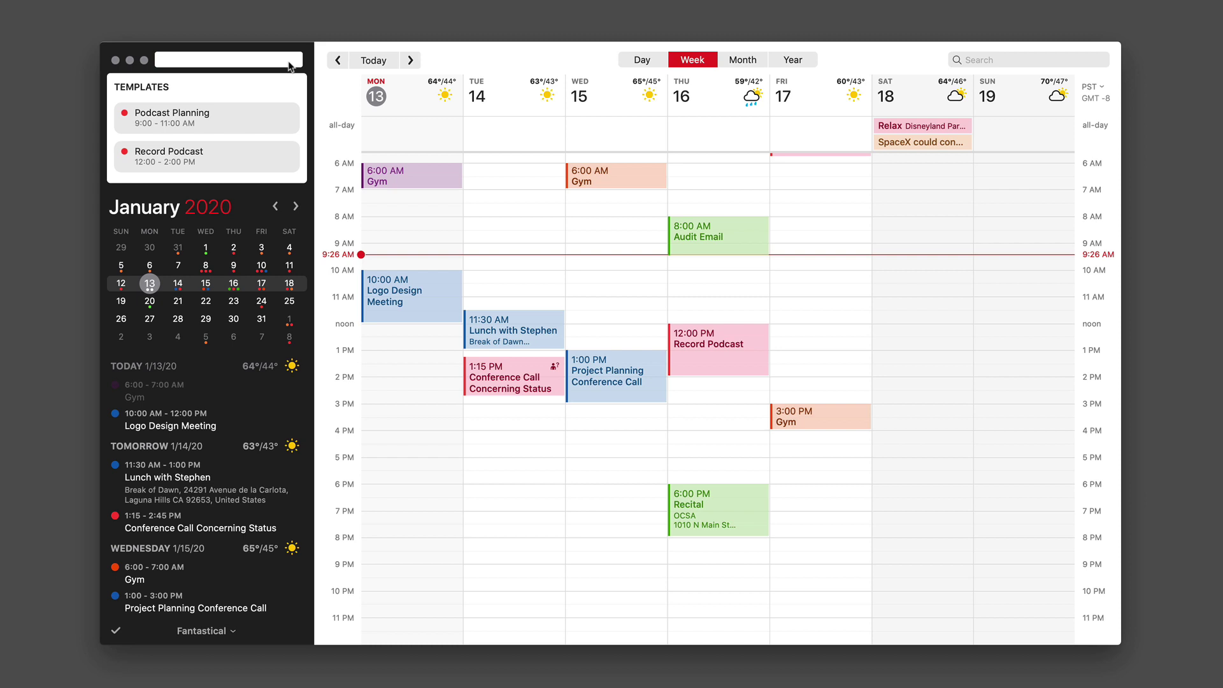
type("Fri")
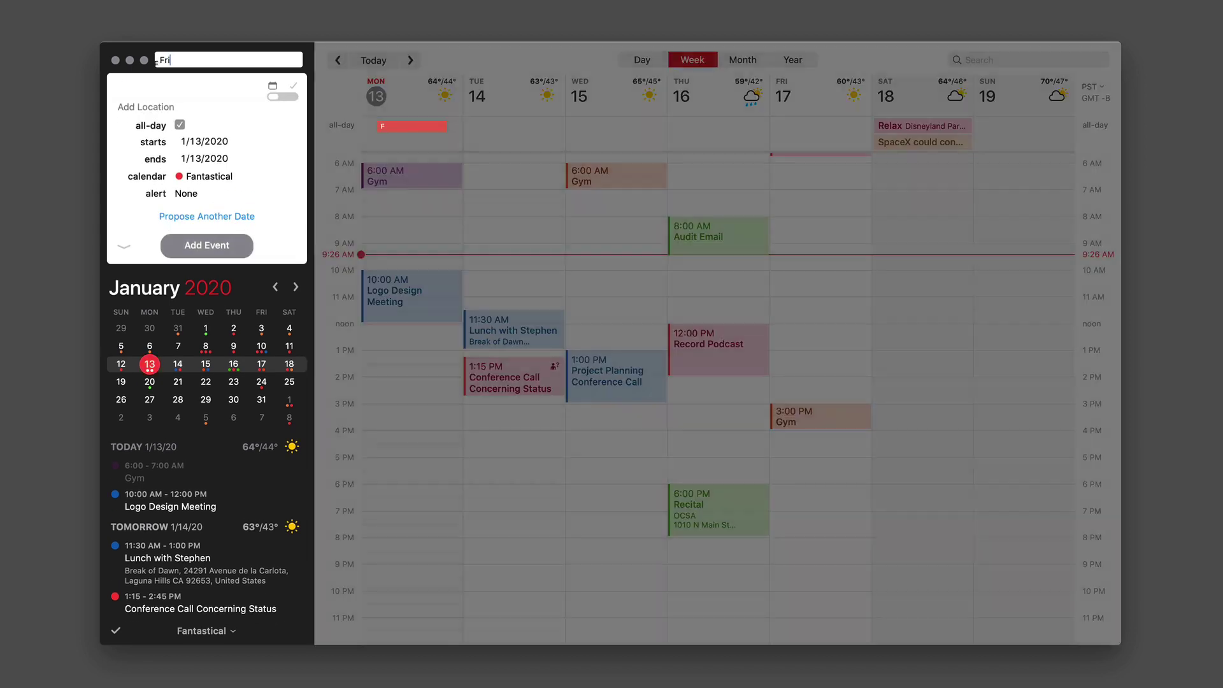
type(" 10 Audit Email")
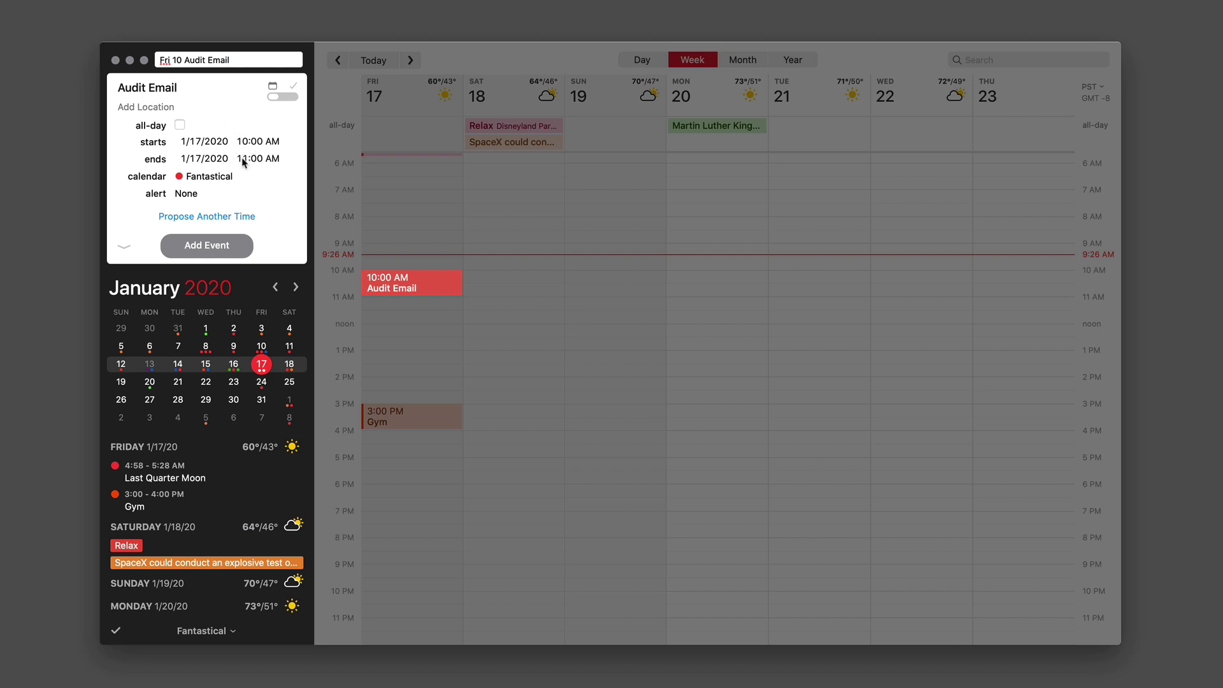
left_click(182, 61)
type("-10:30")
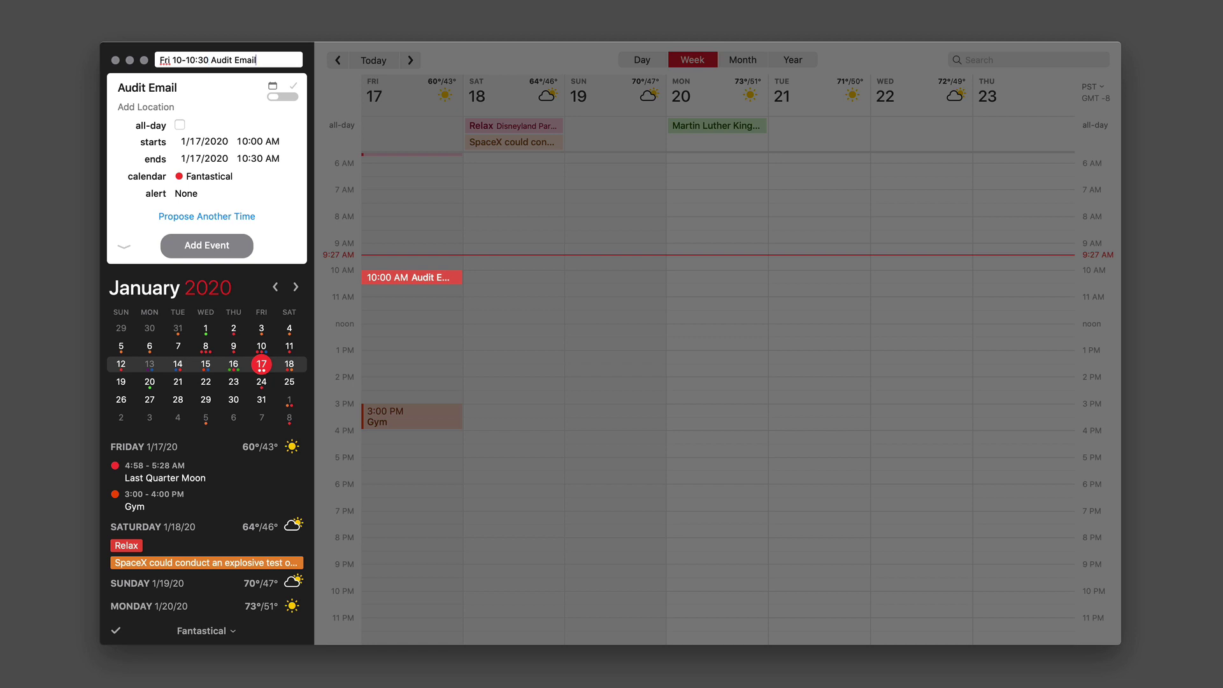
key("Return")
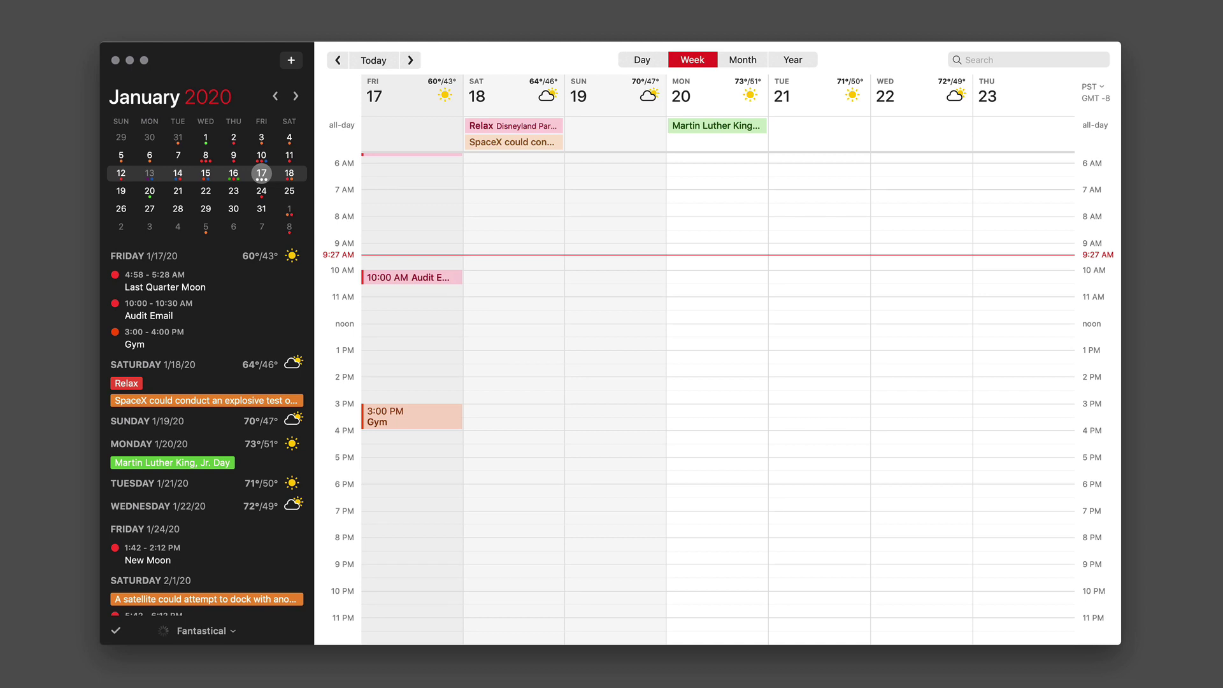
Quick-enter a Check-in Meeting with the contact as invitee, 'Sat 10-1045 at Disneyland'
key("super+t")
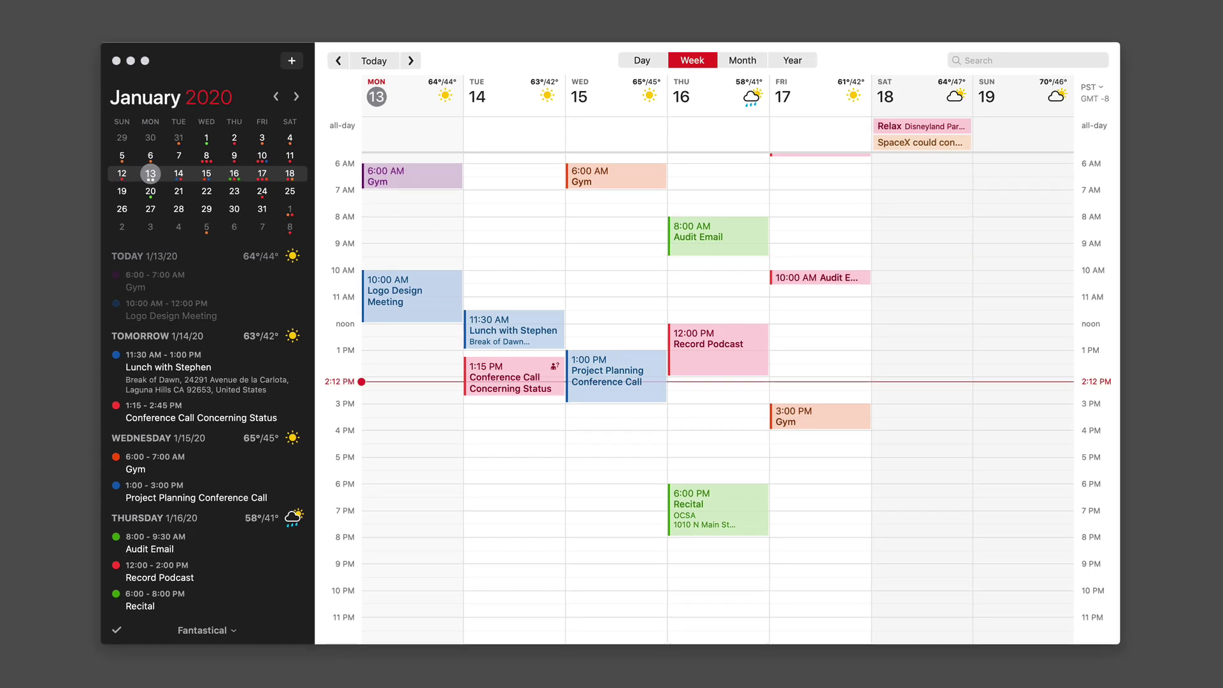
left_click(300, 61)
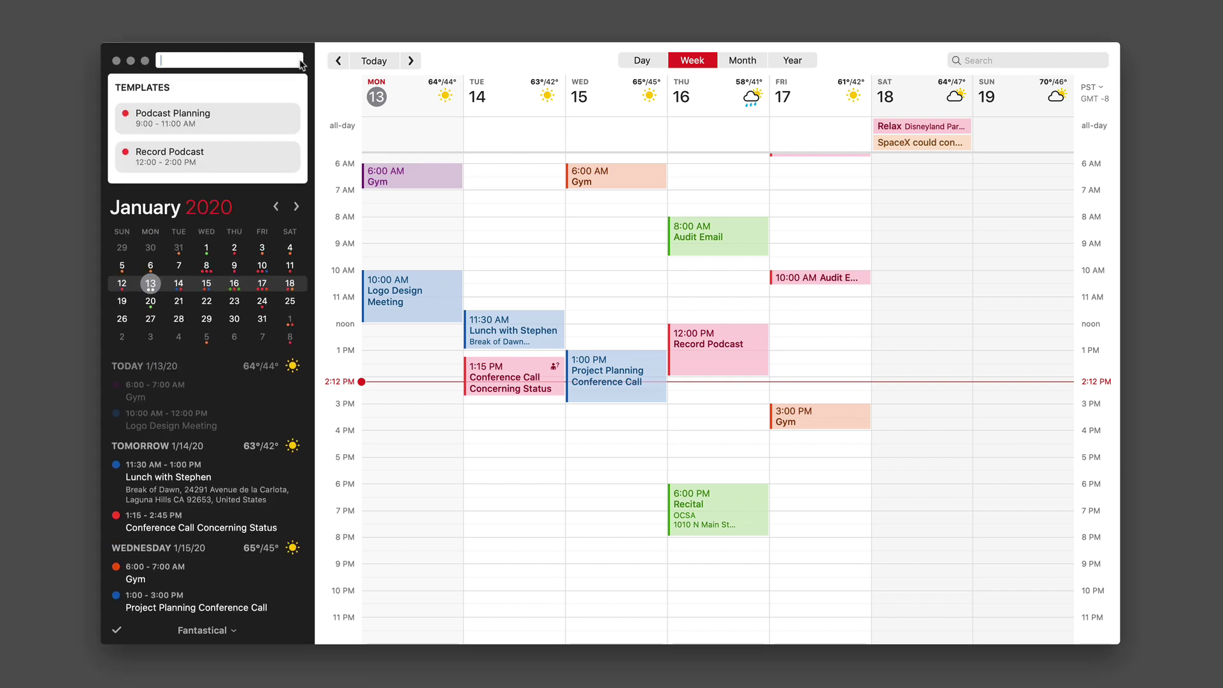
type("Check-in Meeting with Lynette")
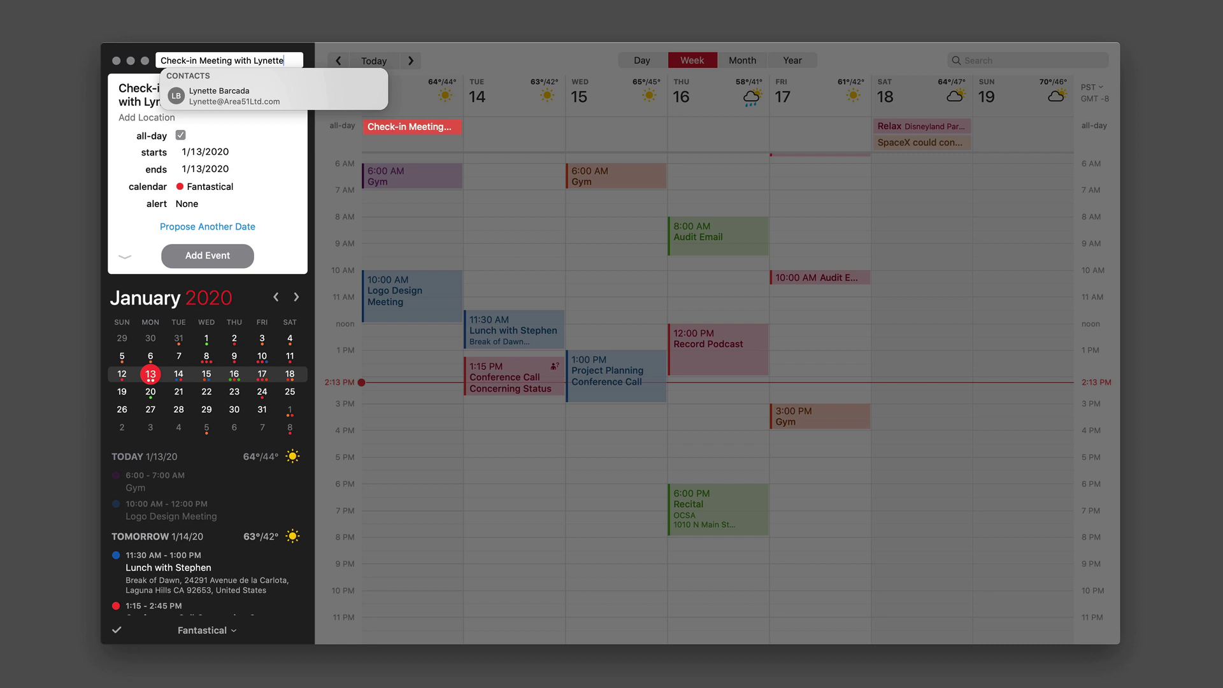
key("Return")
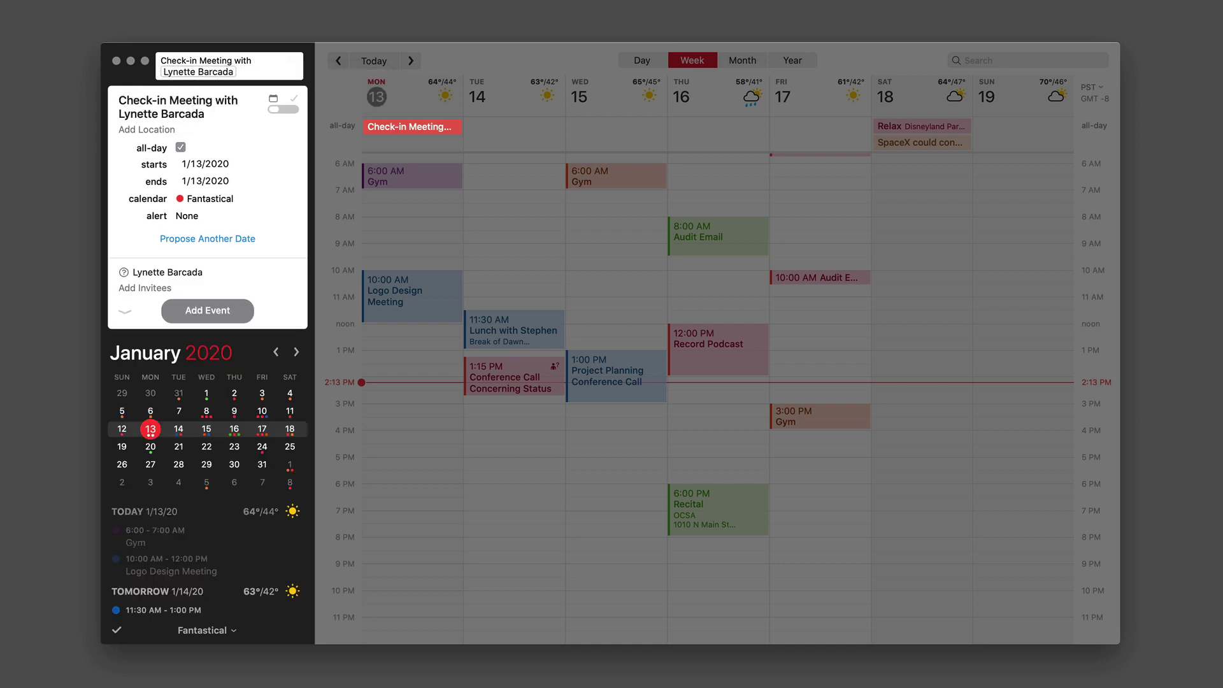
type("Sat")
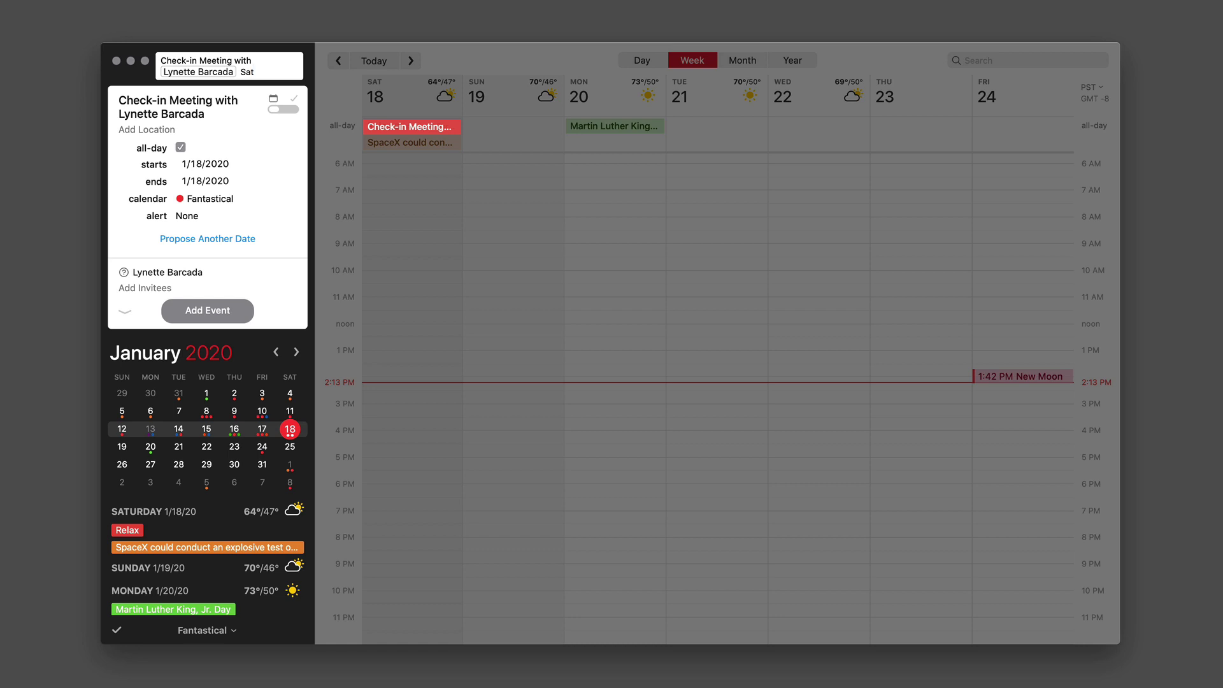
type("10")
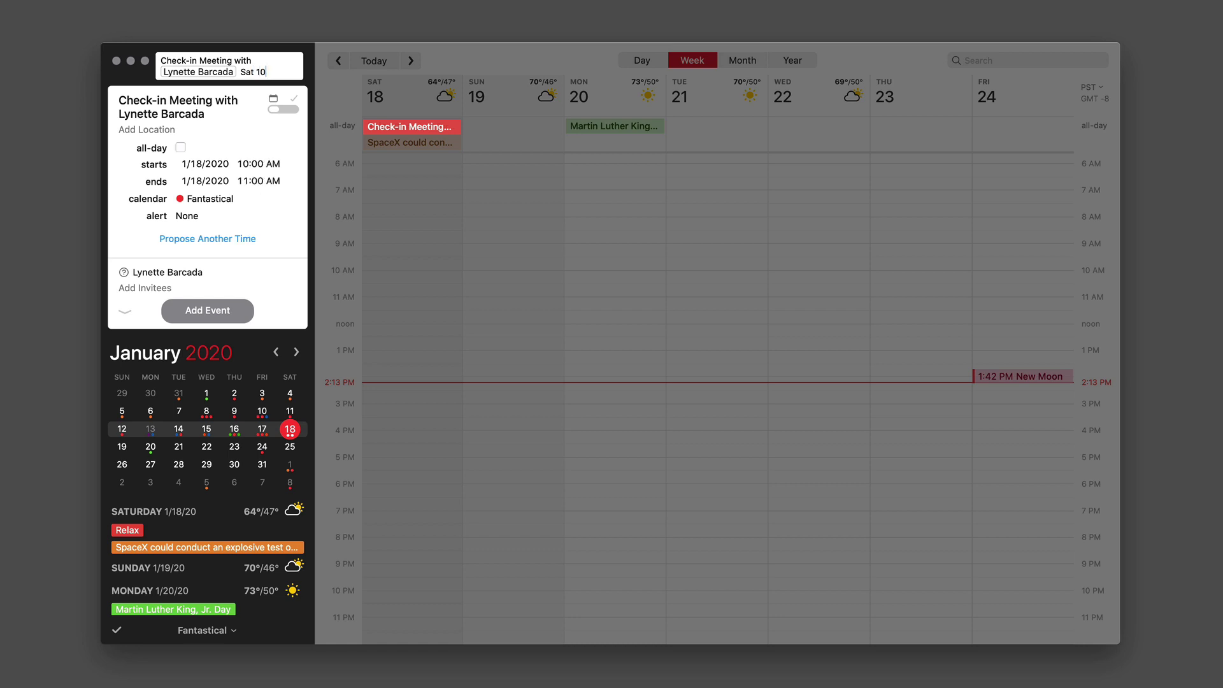
type("-1")
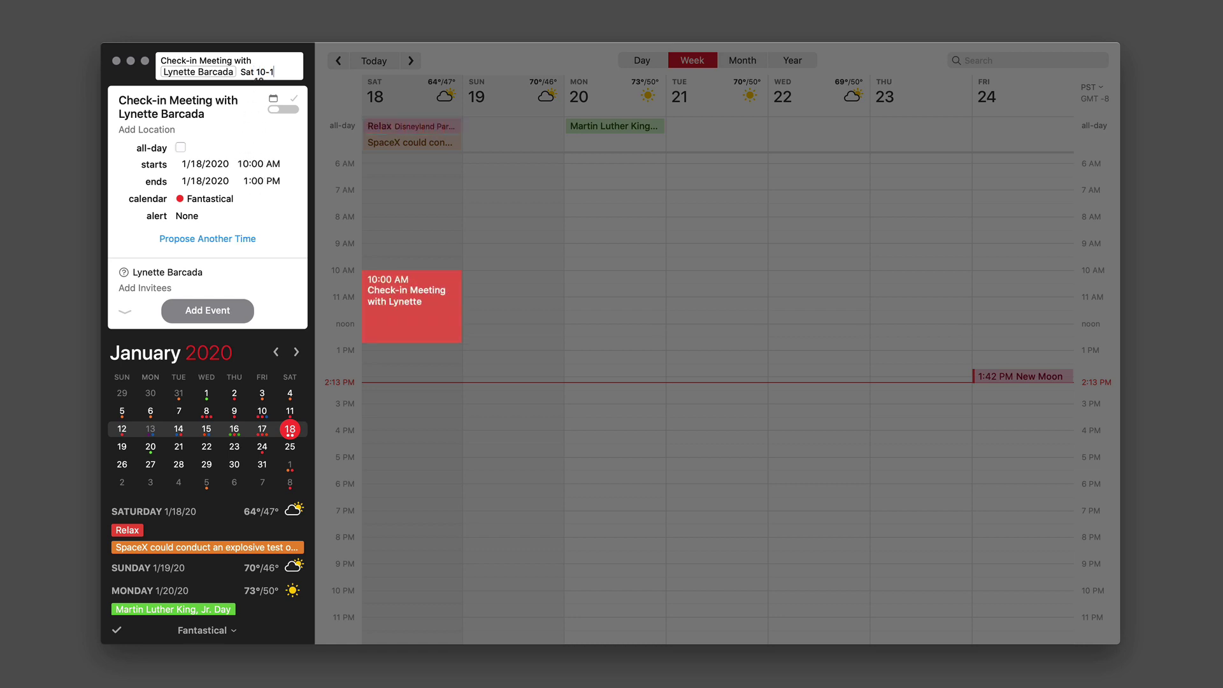
type("045")
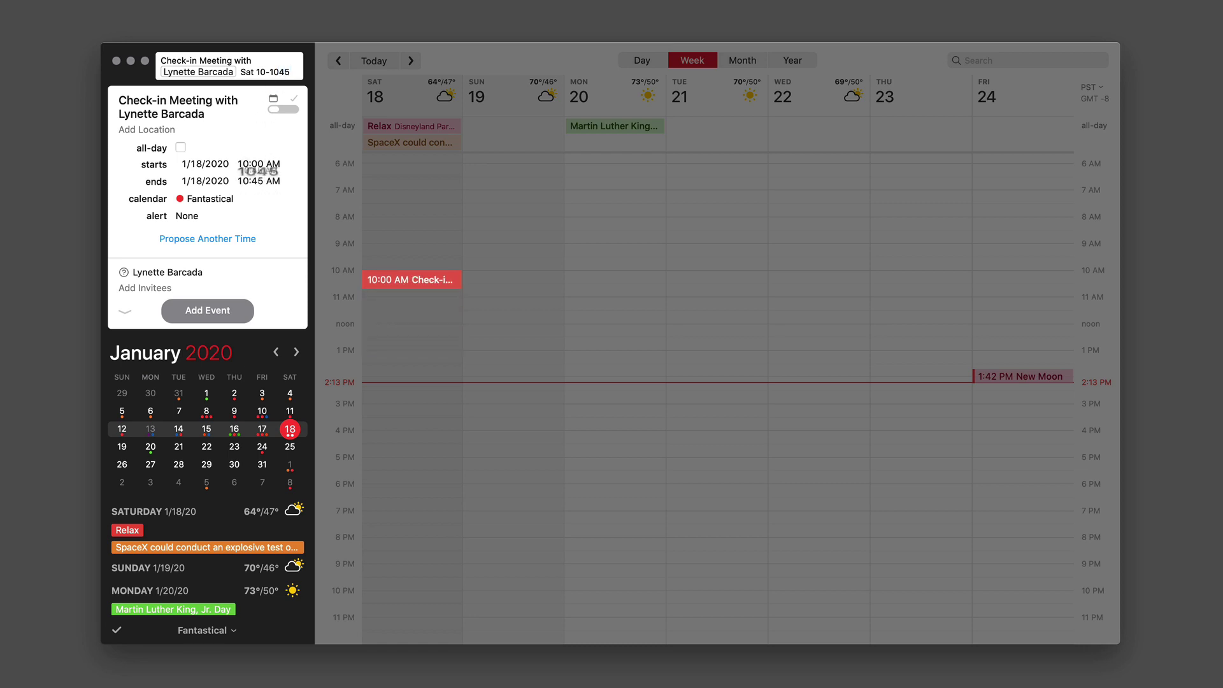
type(" at Disneyland")
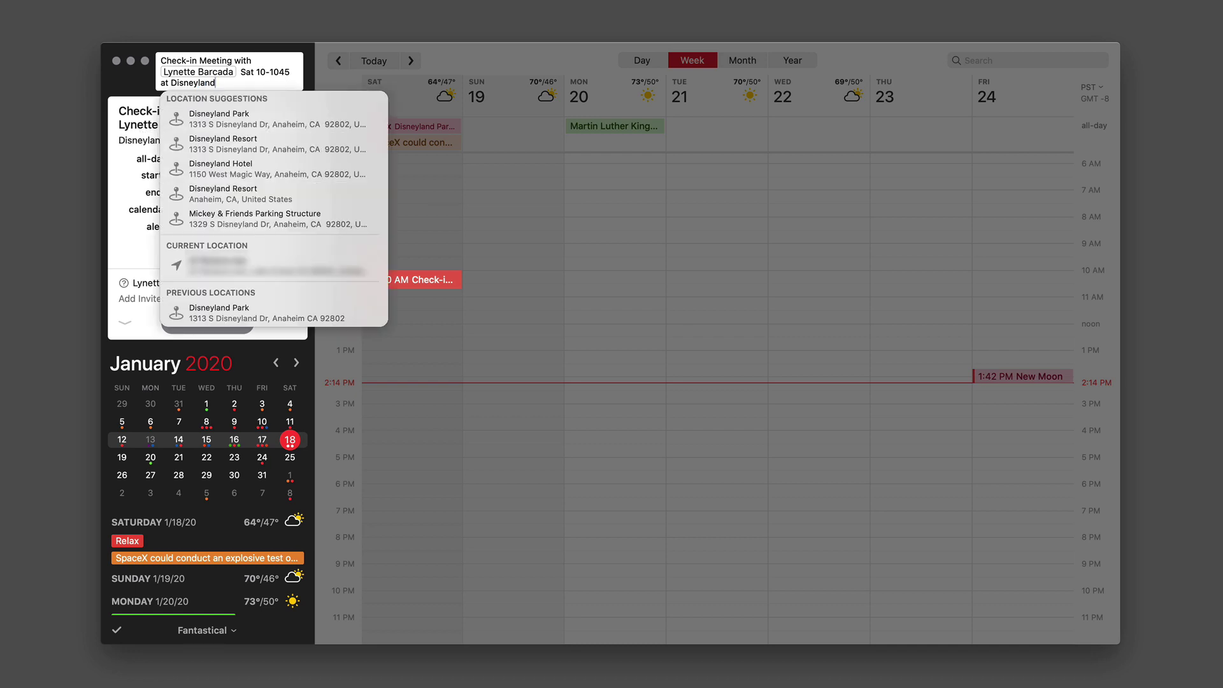
Set Disneyland Park as the meeting location and add a 30-minute alarm
key("Down")
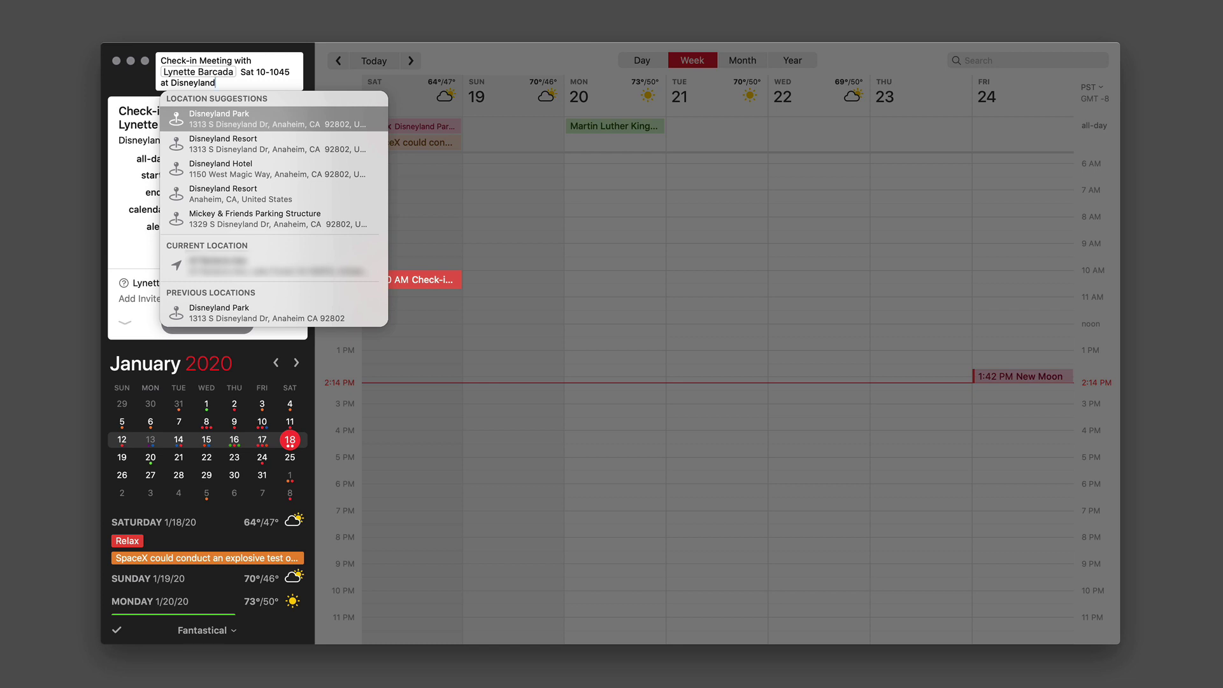
key("Return")
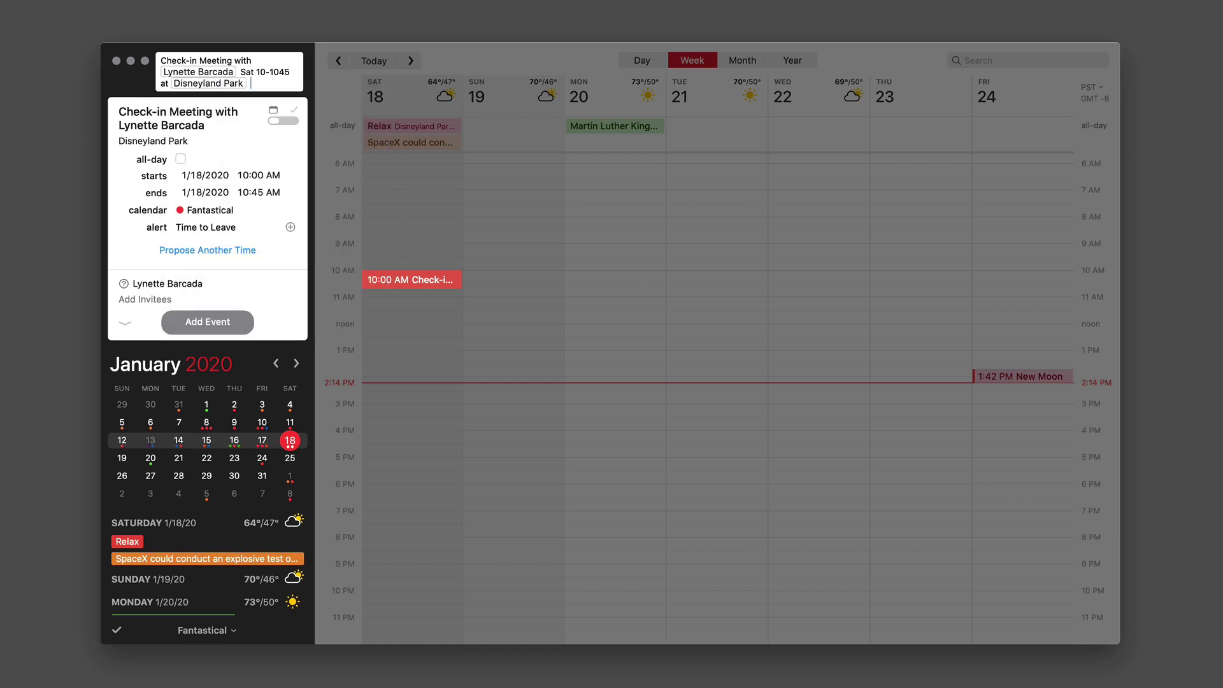
type("alarm 30")
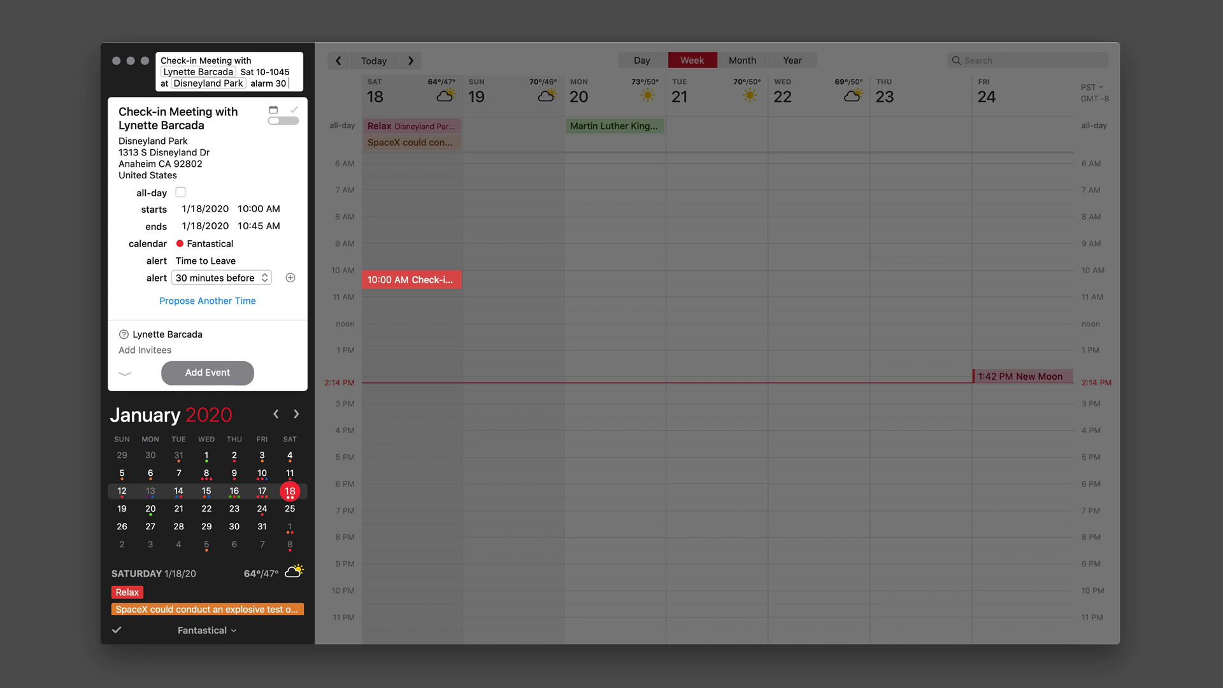
Assign the draft meeting to the Fantastical calendar with a /Fantastical token
type("/")
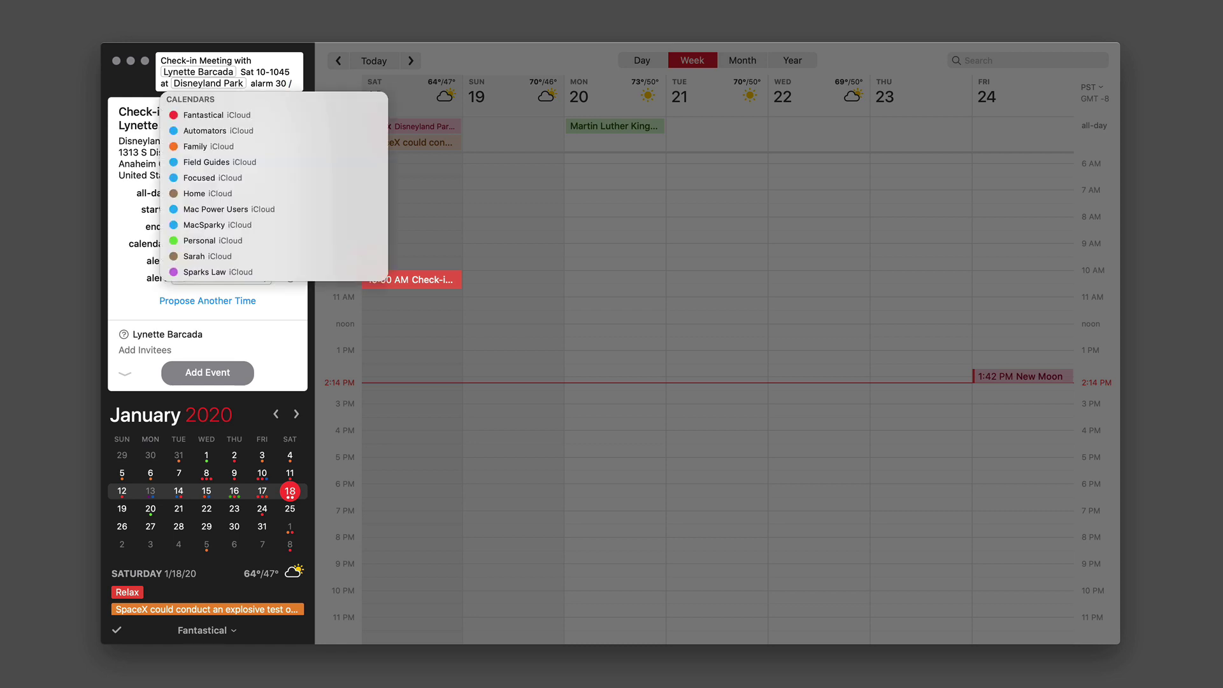
key("Down")
key("Down")
key("Down")
key("Down")
key("Down")
key("Up")
key("Up")
key("Up")
key("Up")
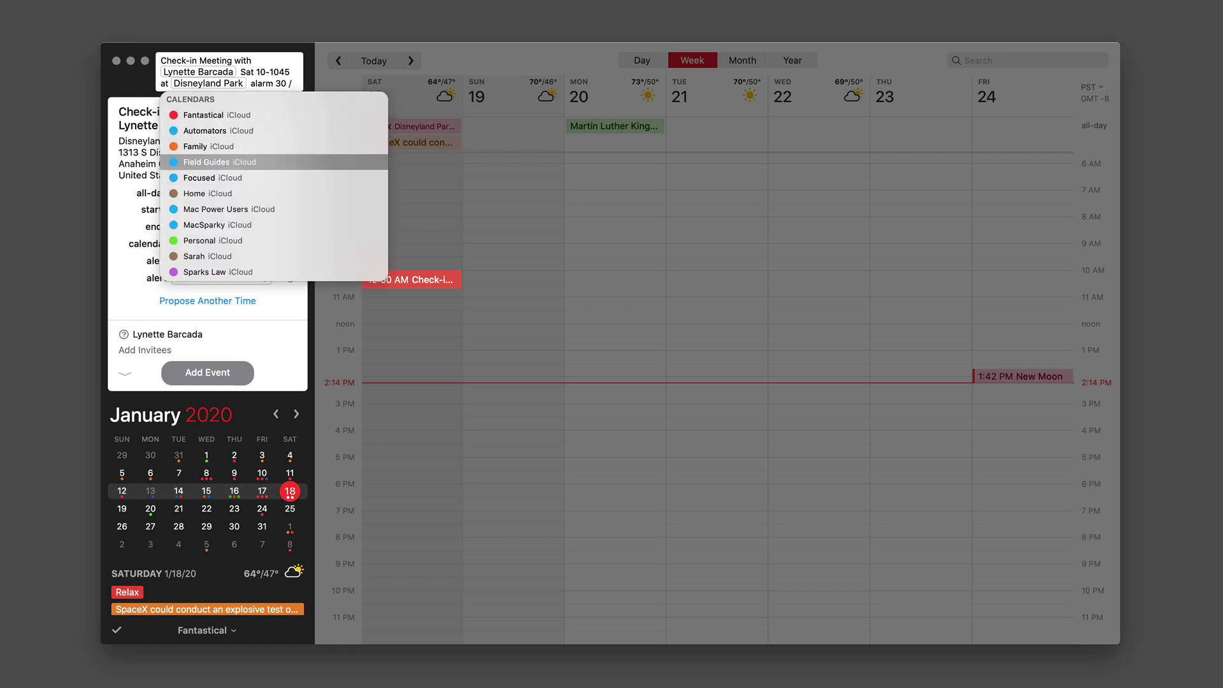
key("Return")
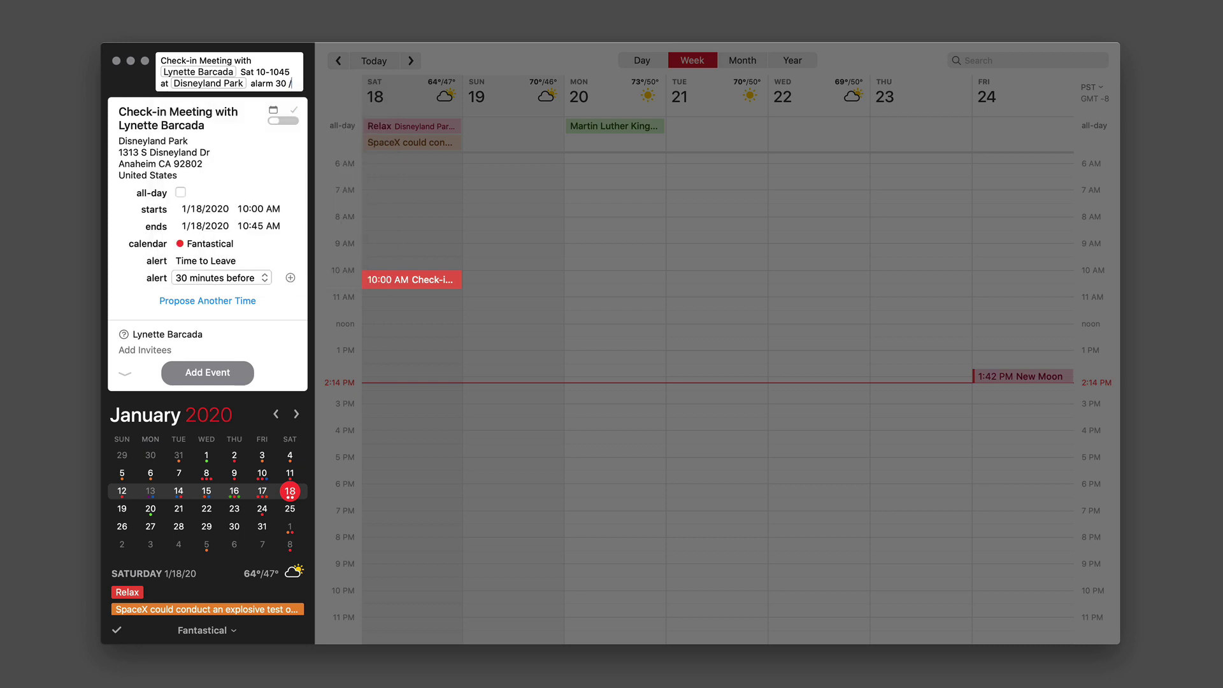
type("f")
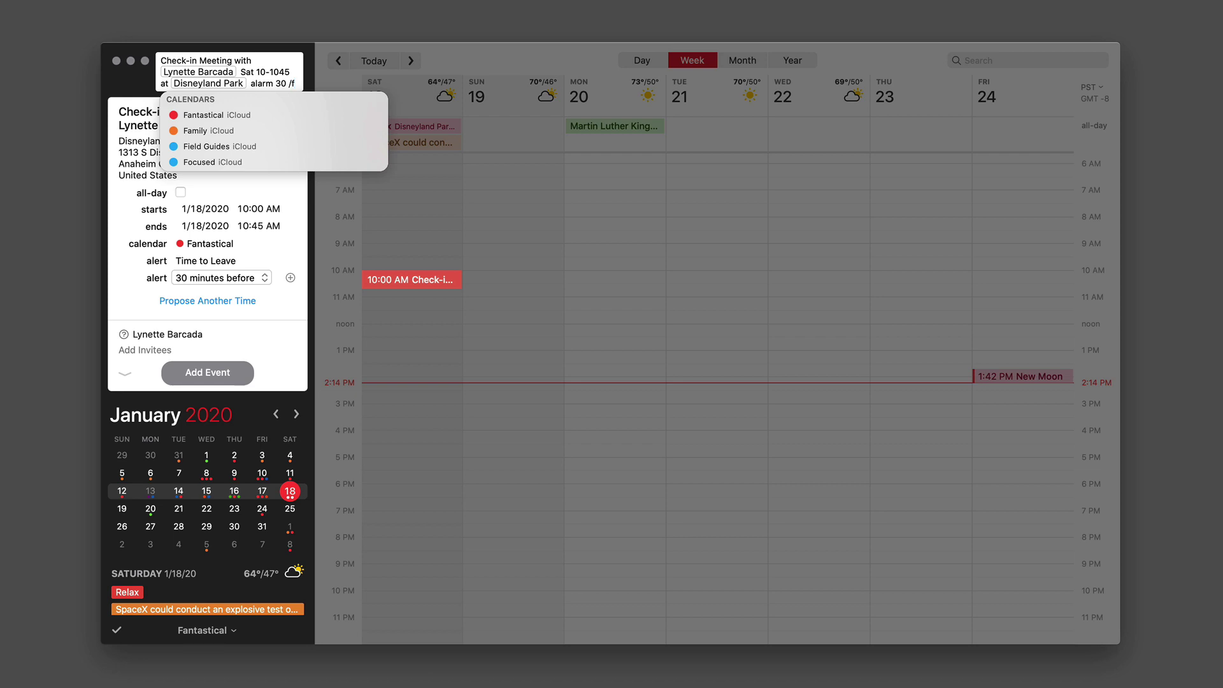
key("Return")
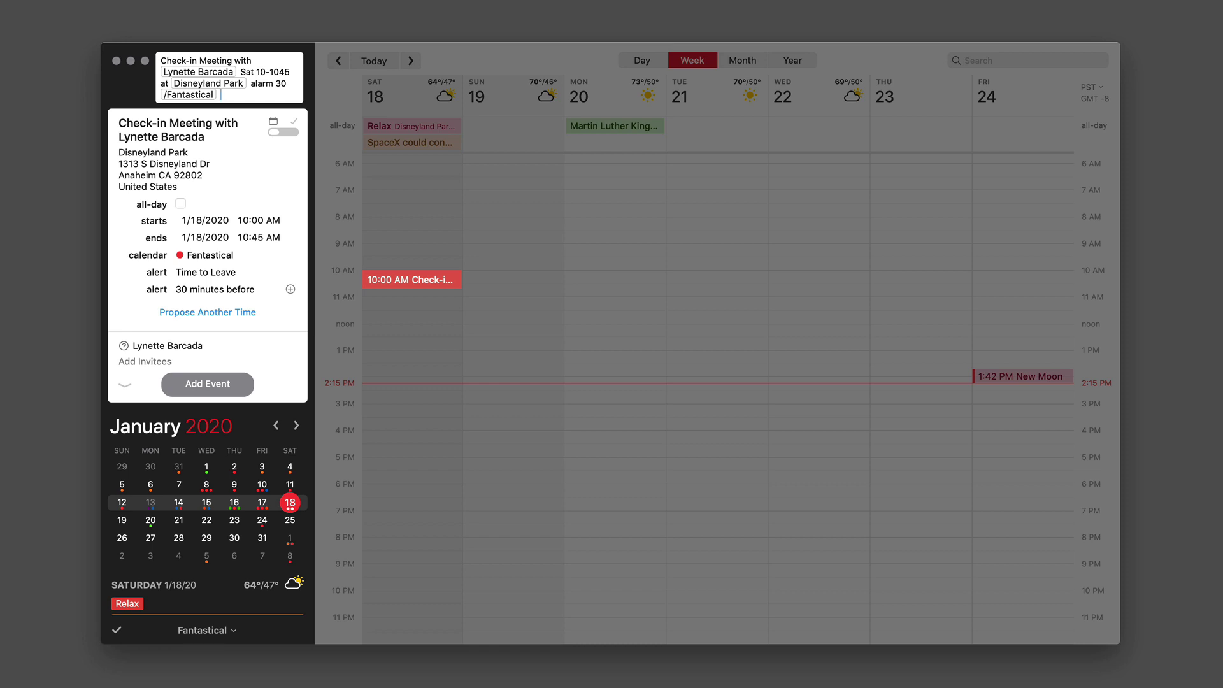
Change the meeting to start 10:00 AM, last 42 minutes, in Eastern Time (EST)
left_click(254, 72)
key("shift+Right")
key("shift+Right")
key("shift+Right")
key("shift+Right")
key("shift+Right")
type(":00")
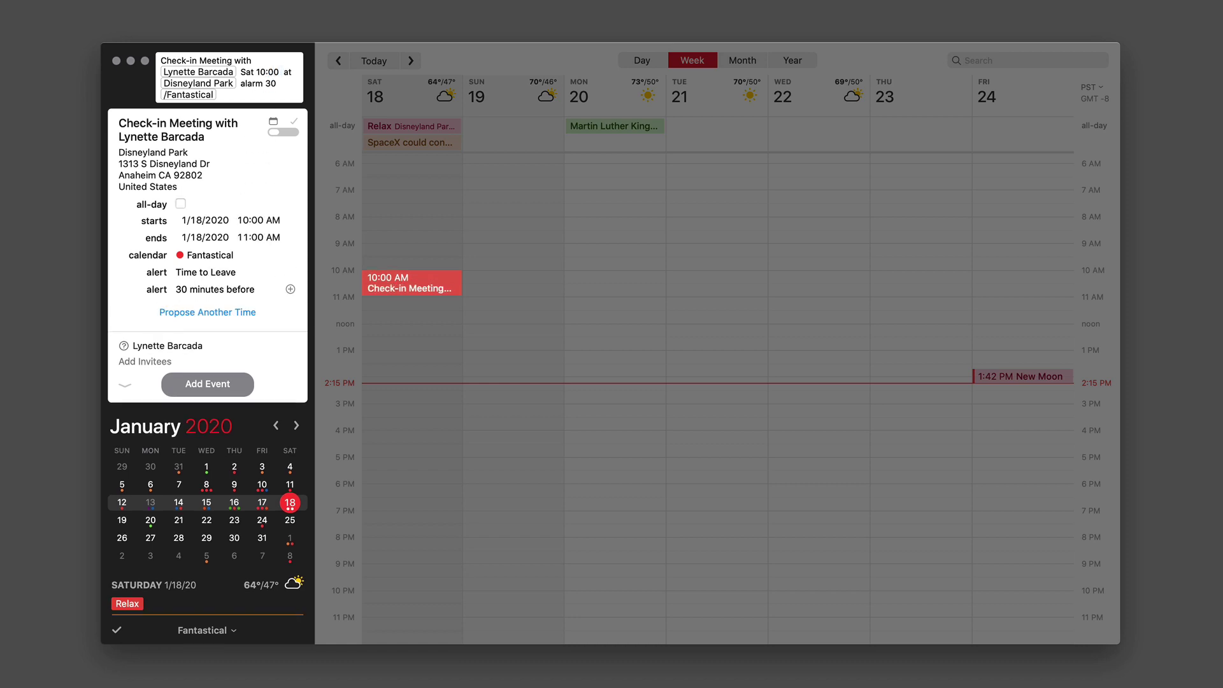
type(" 42min")
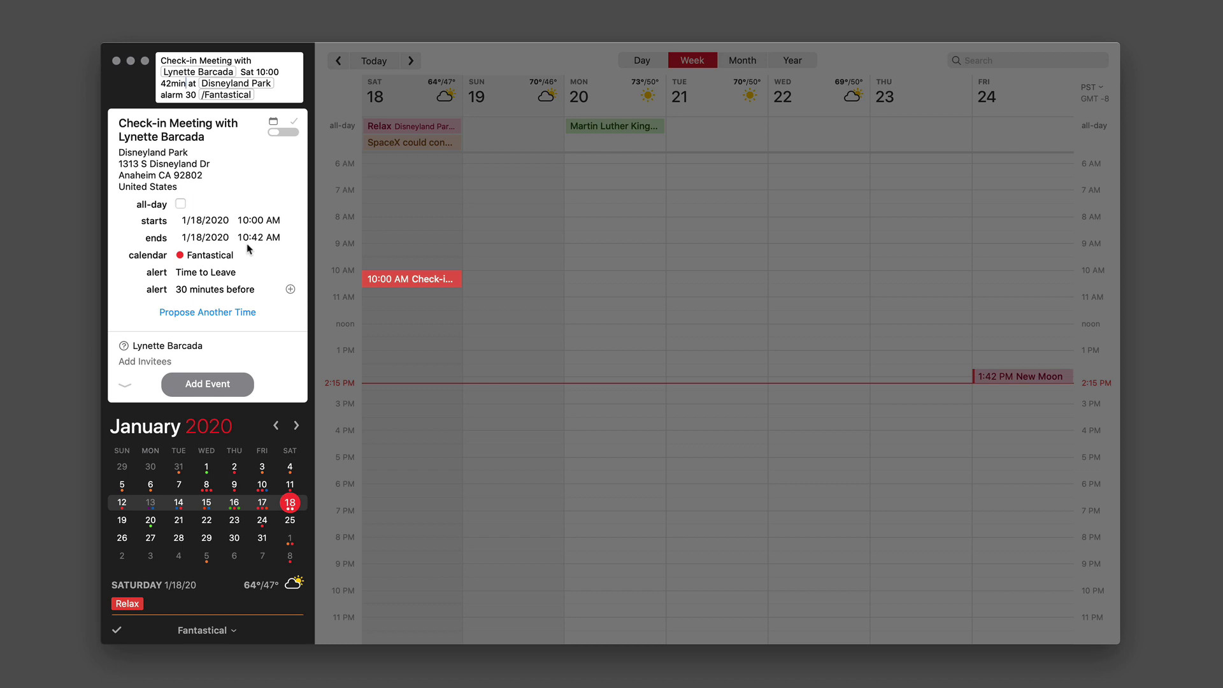
left_click(286, 72)
type("EST")
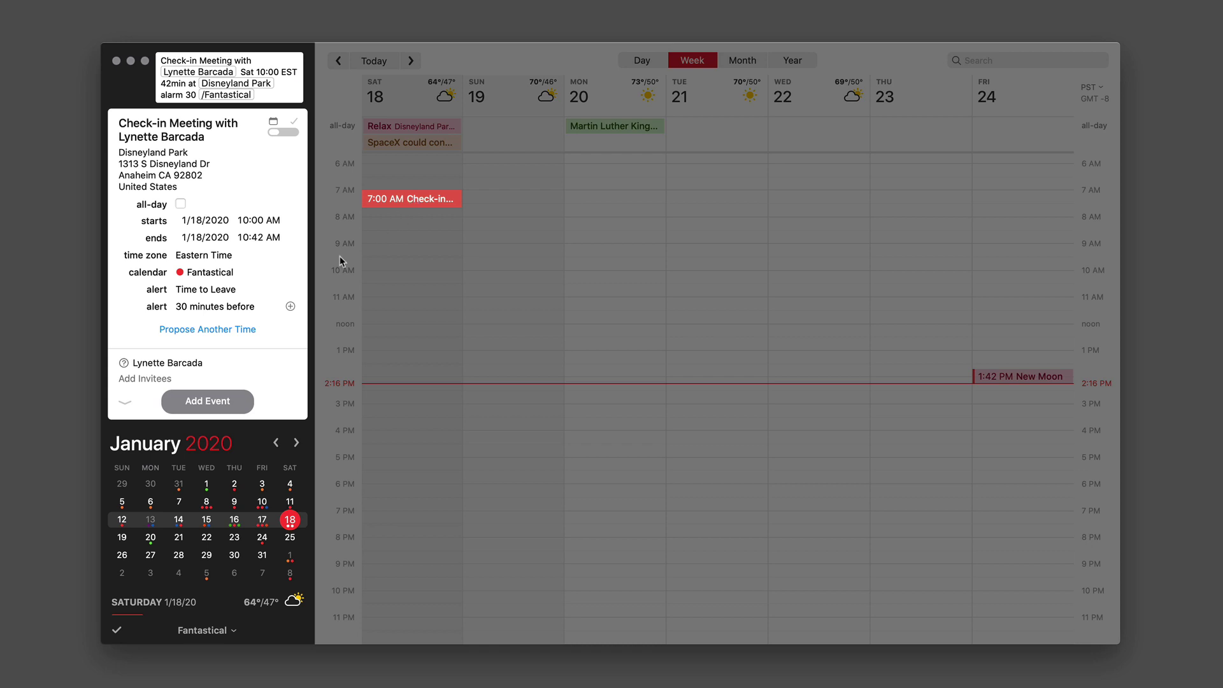
Expand the check-in meeting's details, begin a note, and save the meeting
left_click(125, 403)
left_click(147, 500)
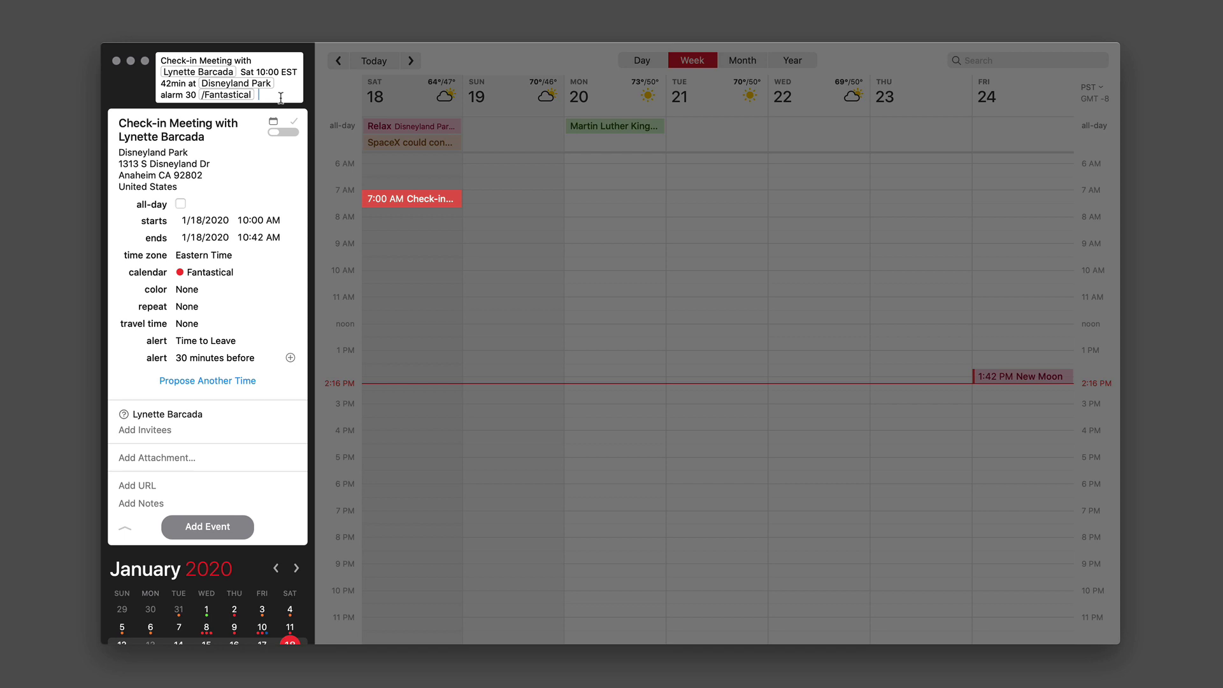
key("Return")
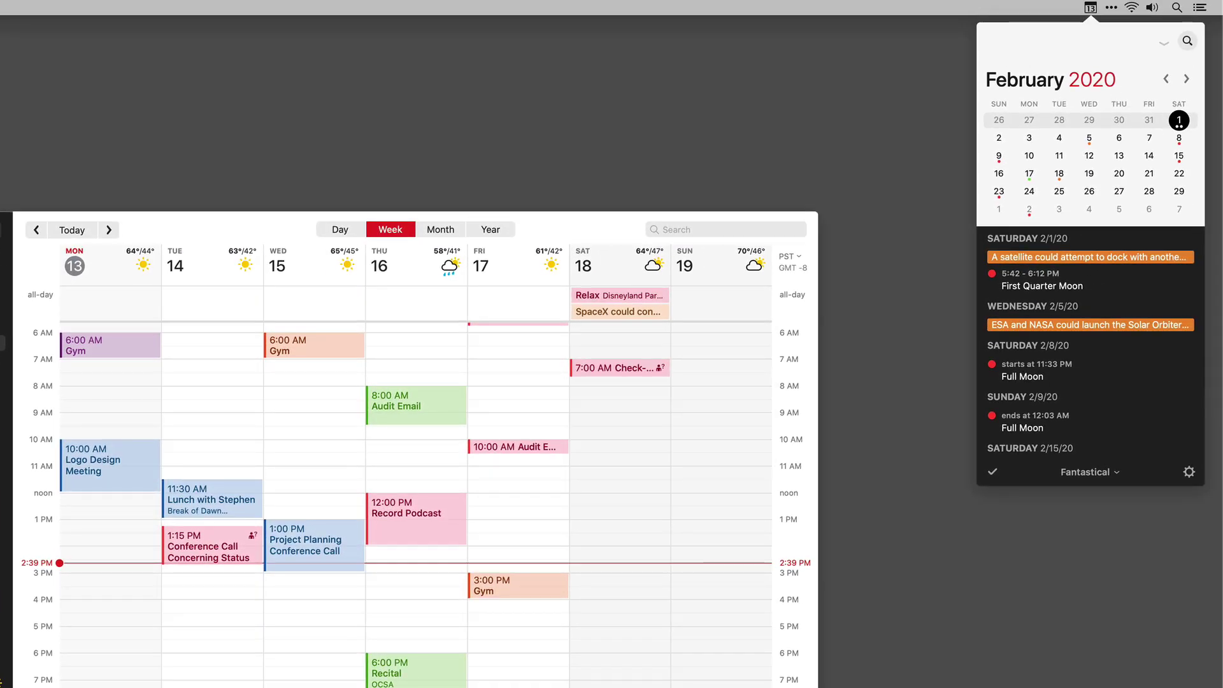
Reopen the menu-bar mini window and detach it from the menu bar
left_click(1088, 8)
left_click(1088, 8)
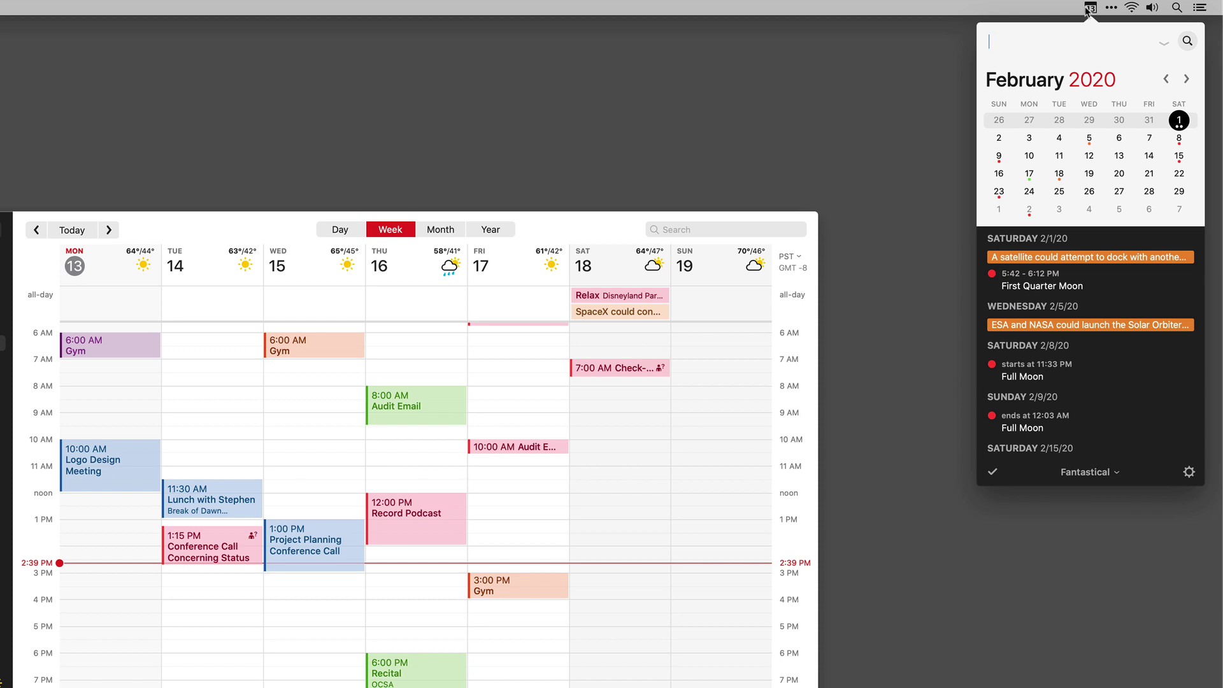
mouse_move(1060, 35)
left_mouse_down()
mouse_move(991, 198)
mouse_move(1007, 55)
mouse_move(1057, 27)
left_mouse_up()
Enter 'Family Game Night 7-9pm on the second Saturday of the month' in the quick entry
type("Fa")
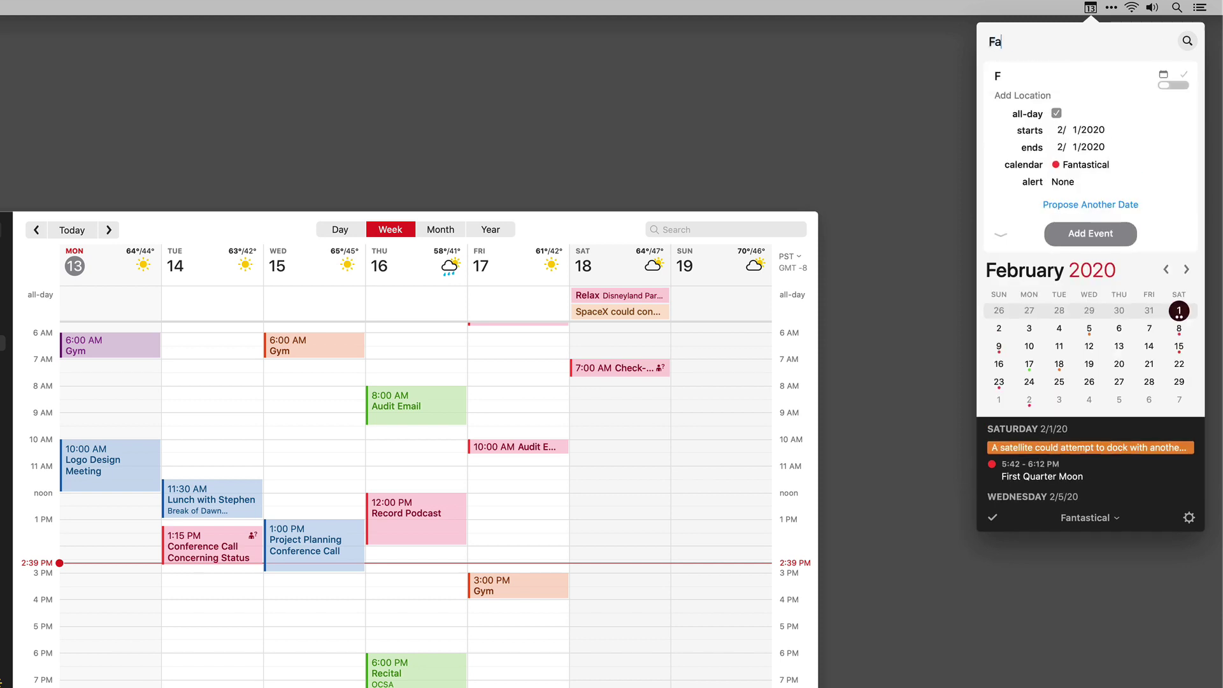
type("mily Game Nigh")
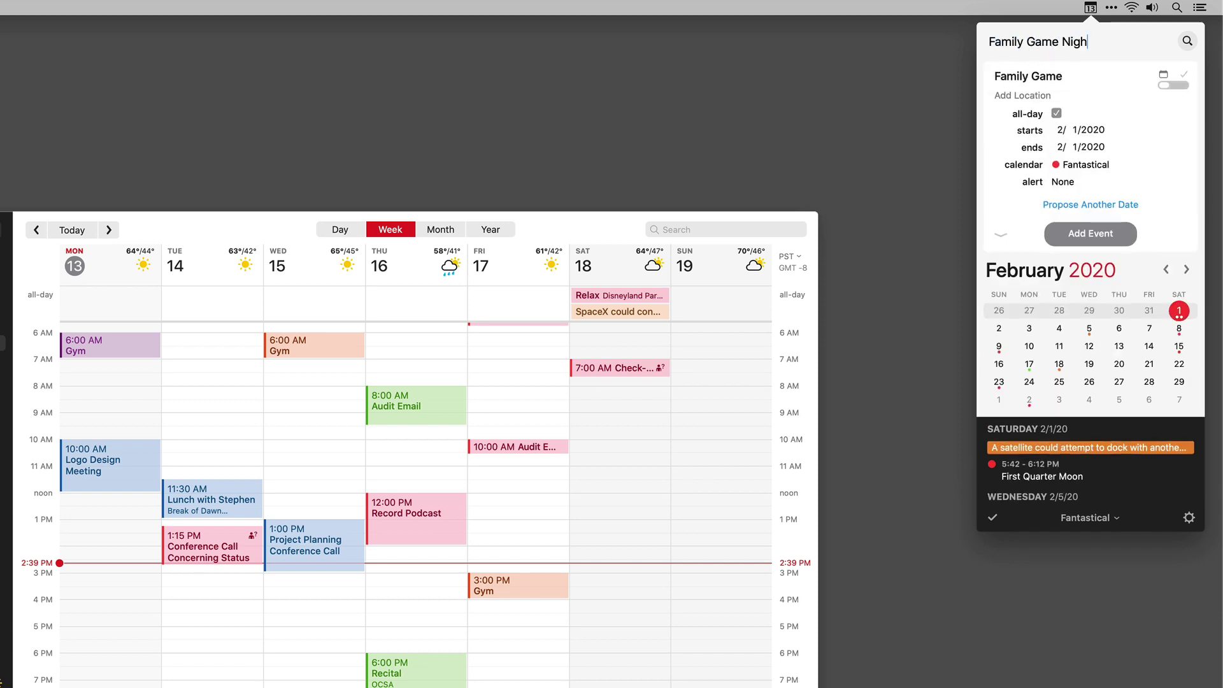
type("t 7-9p")
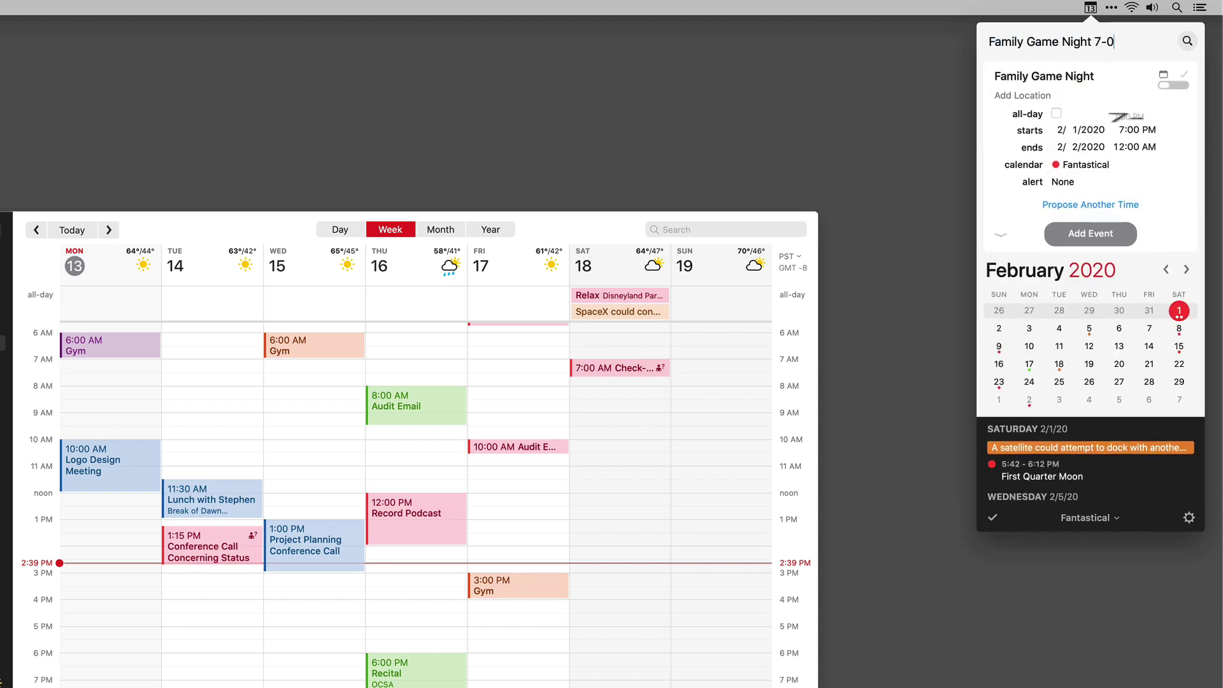
type("m Sec")
key("BackSpace")
key("BackSpace")
key("BackSpace")
type("on the")
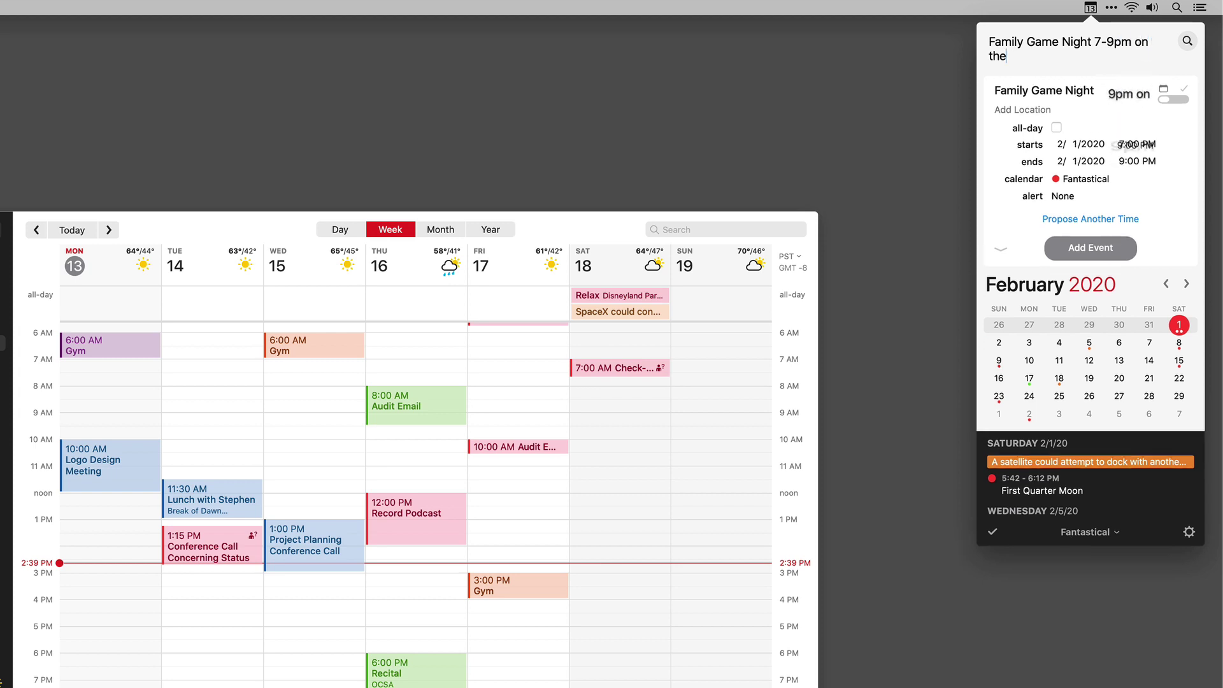
type(" second ")
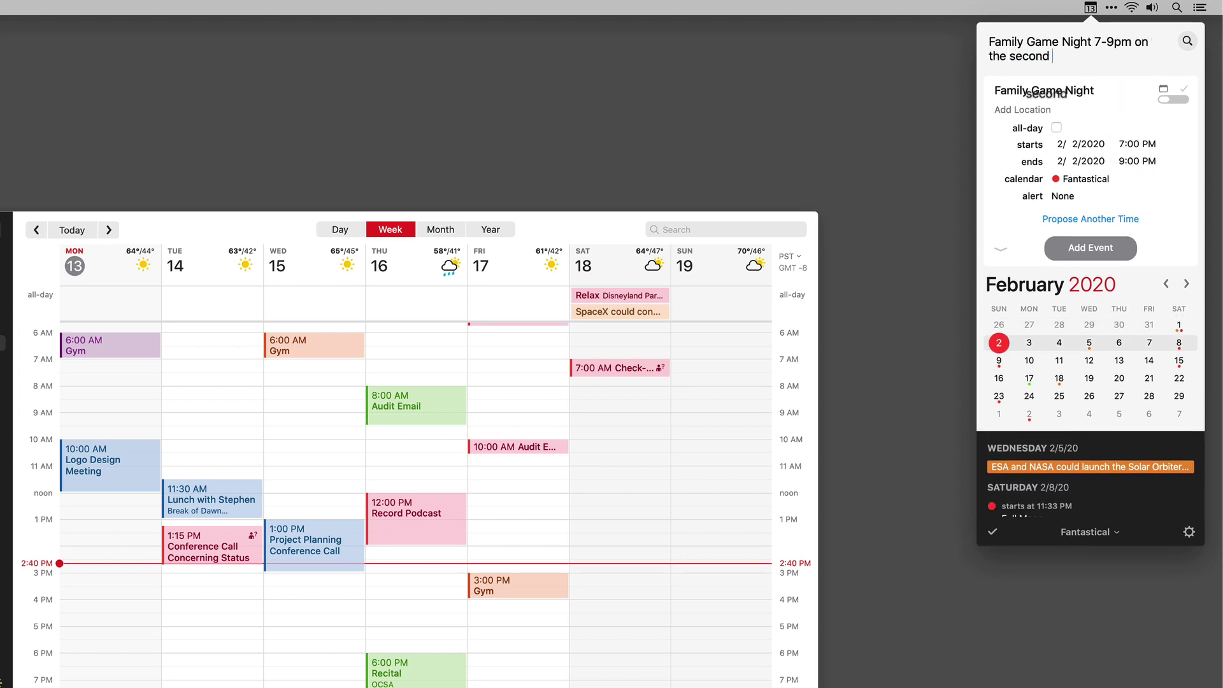
type("saturday")
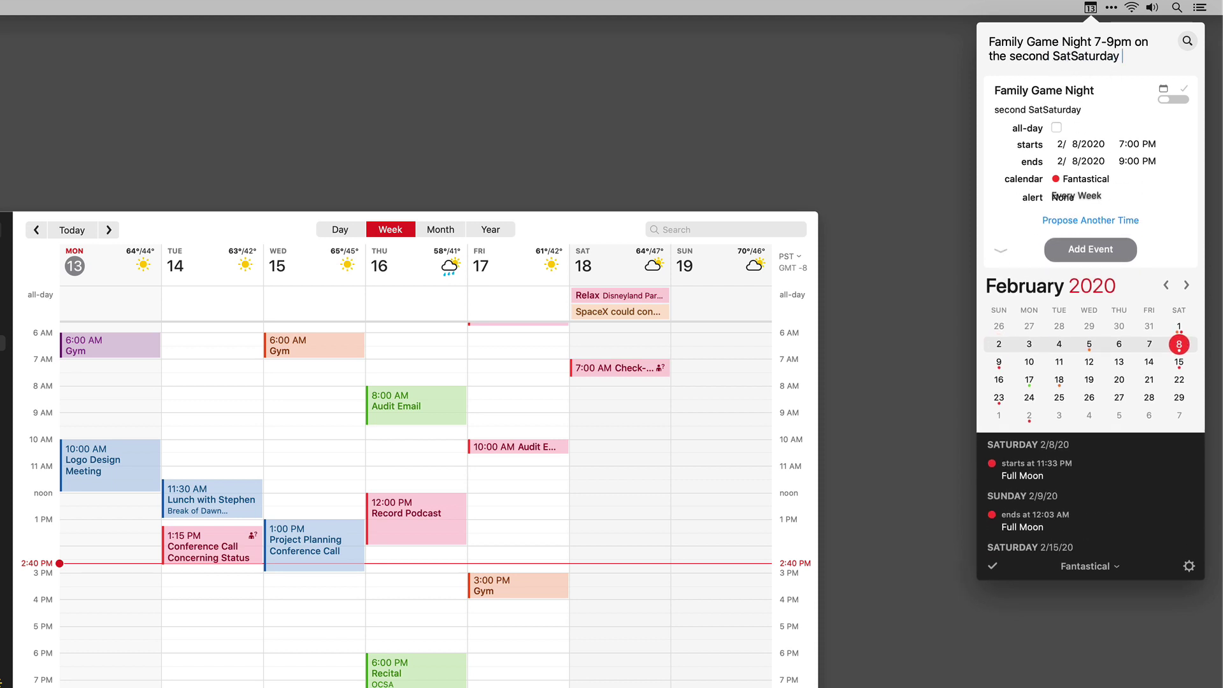
key("BackSpace")
key("BackSpace")
key("BackSpace")
key("BackSpace")
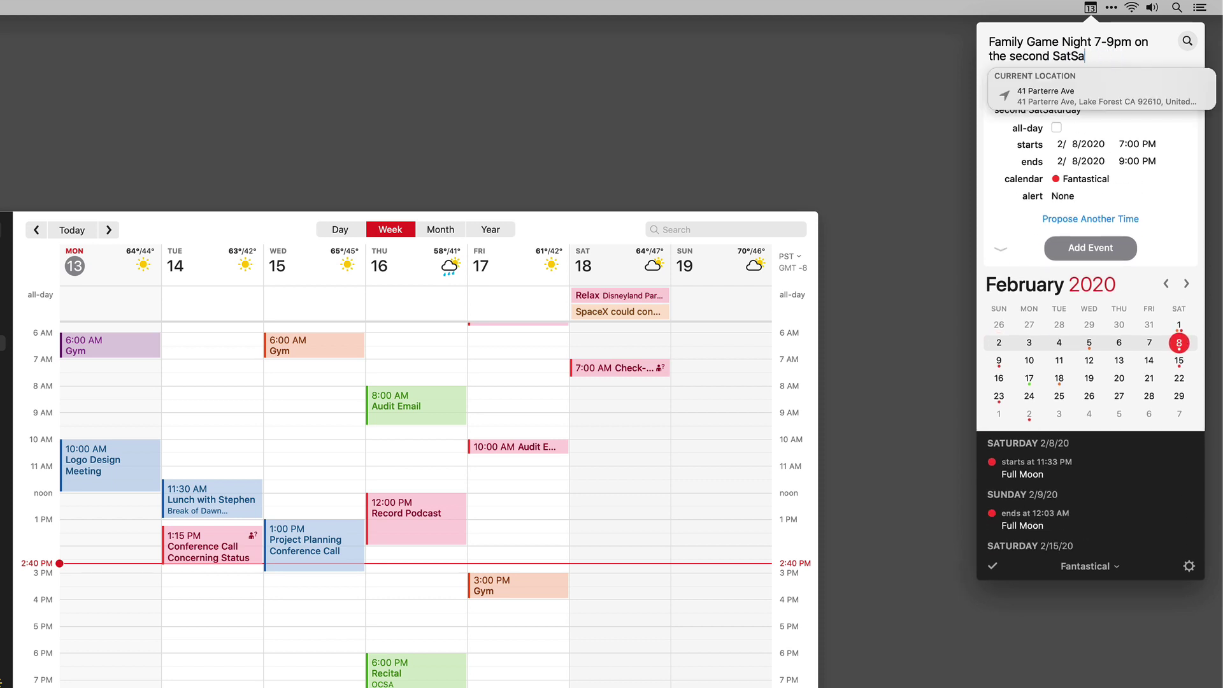
type("day of the month")
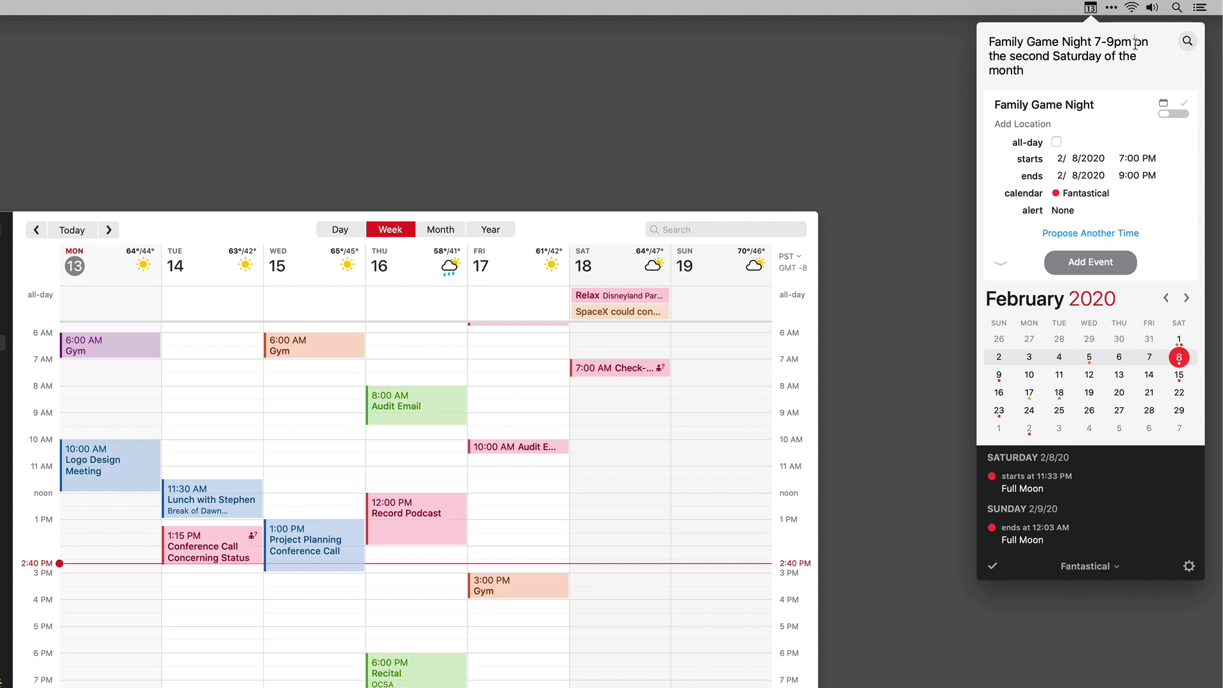
Change 'on the' to 'on every' for a monthly repeat and append boardgamegeek.com
left_click_drag(1135, 42, 999, 56)
type("on every")
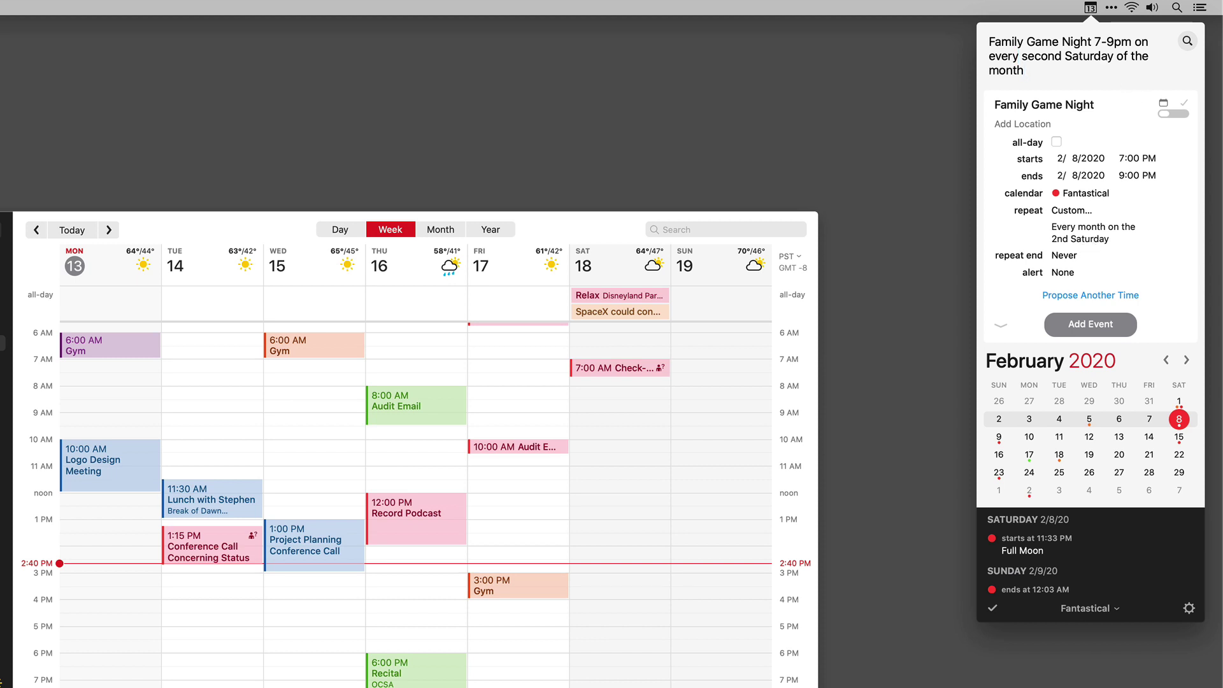
type("boardga")
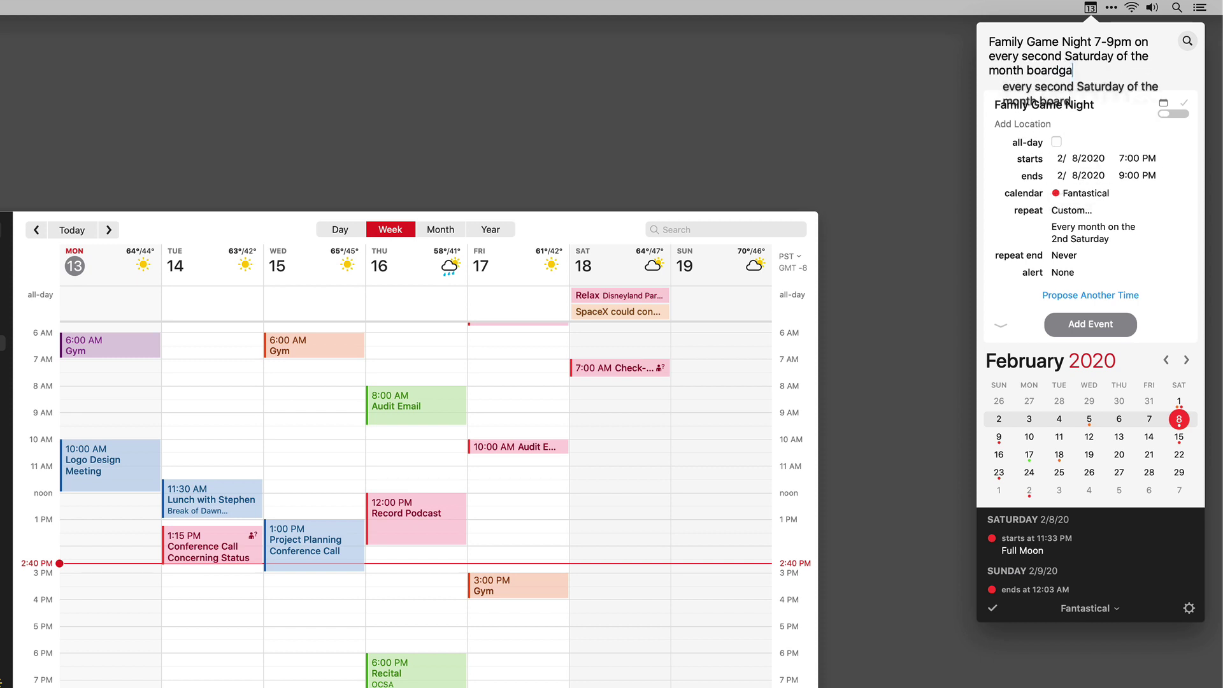
type("megeek.com")
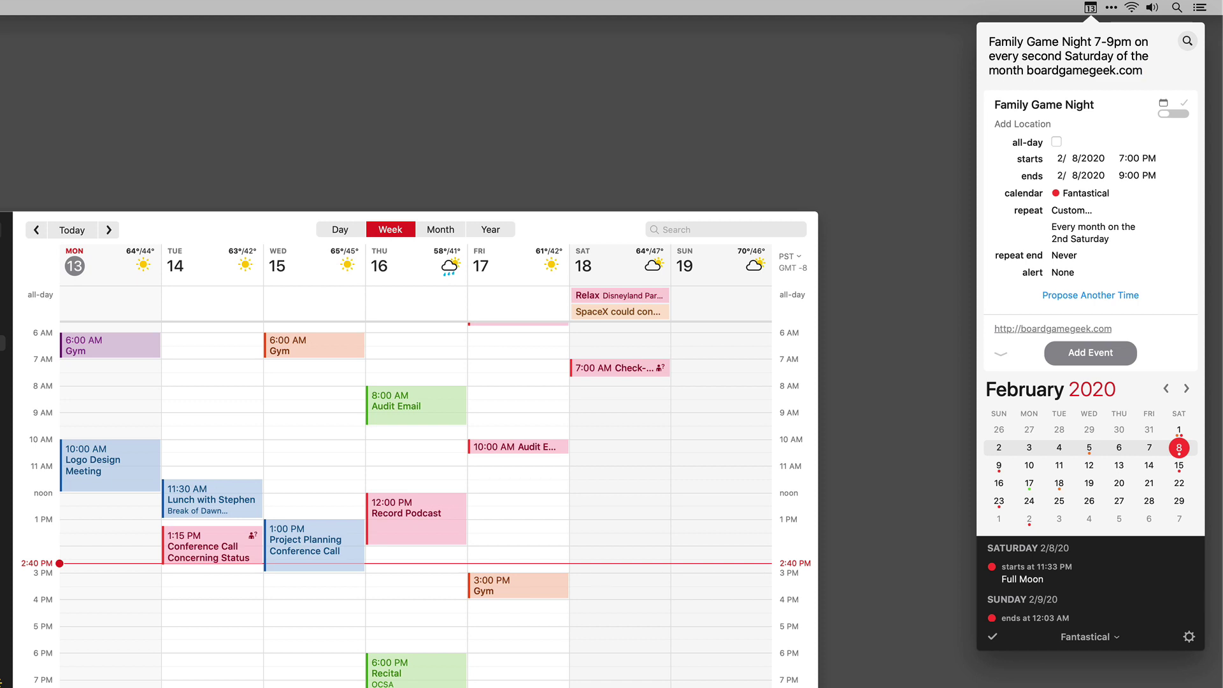
Put Family Game Night in the Fantastical calendar via /f and add the event
left_click(1002, 355)
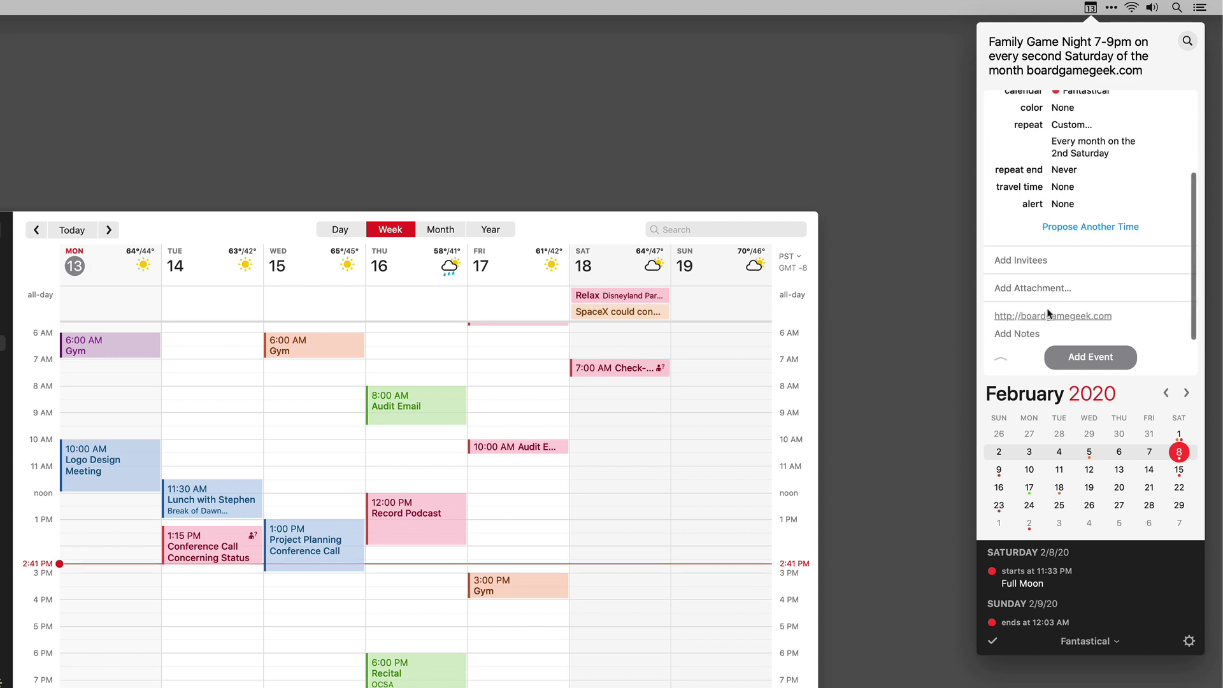
scroll(1045, 304, "up", 4)
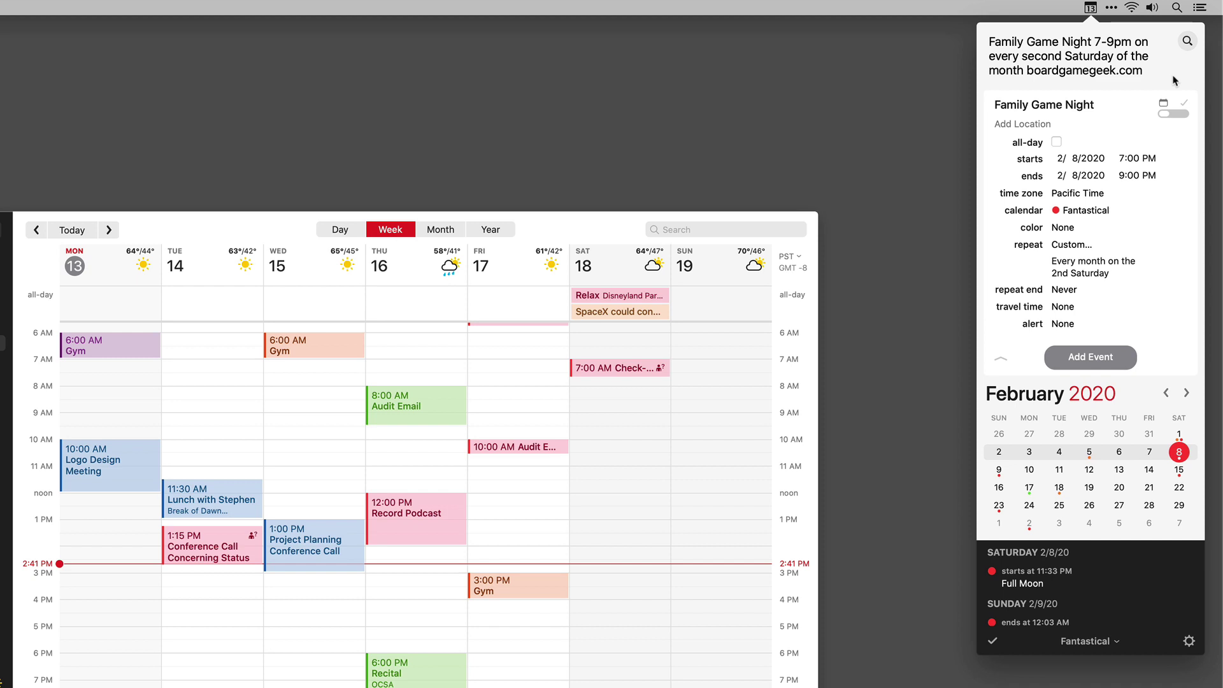
type("/")
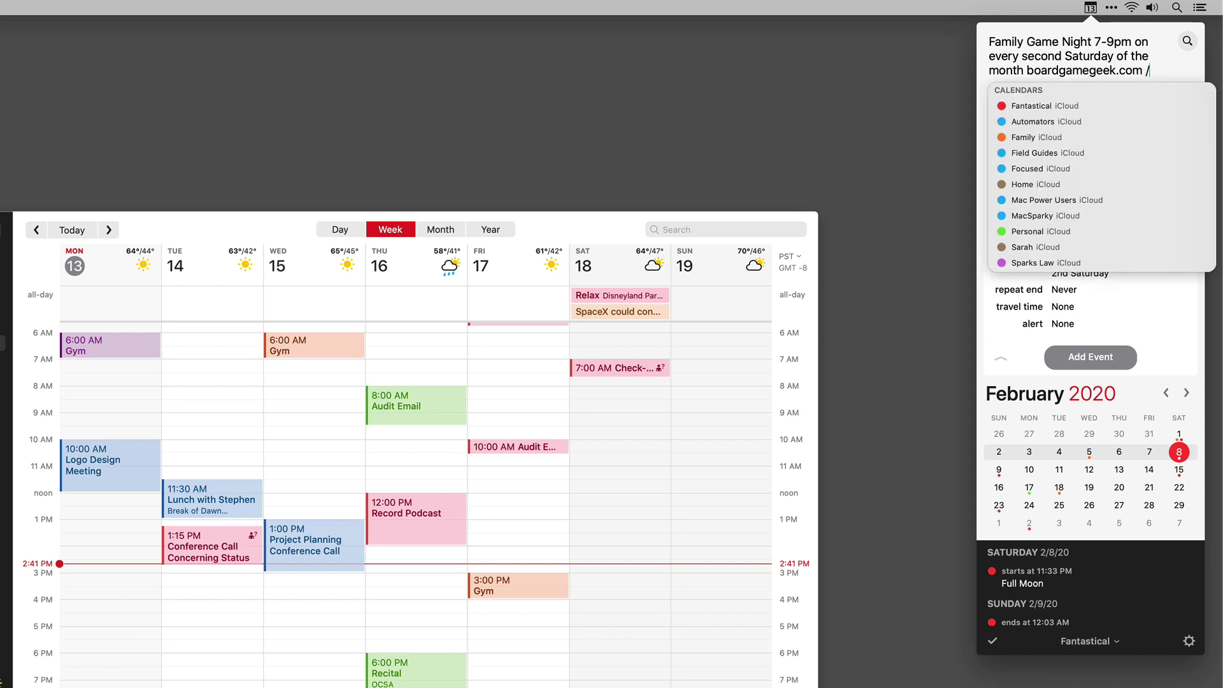
type("f")
key("Down")
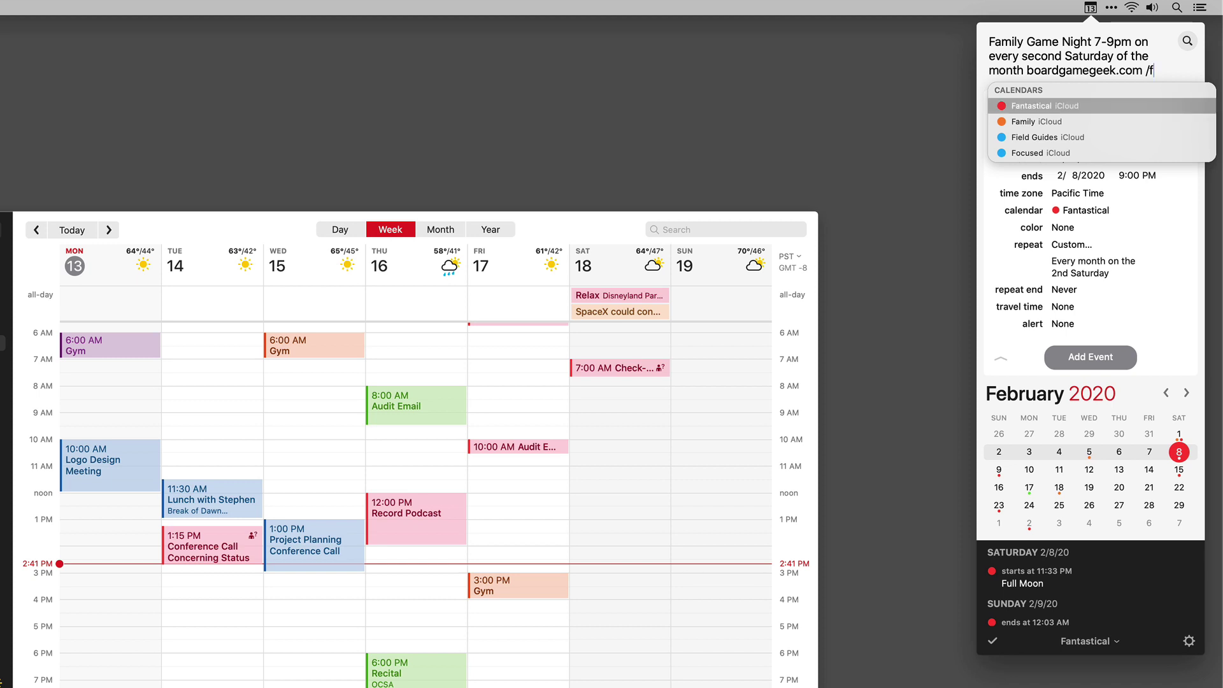
key("Return")
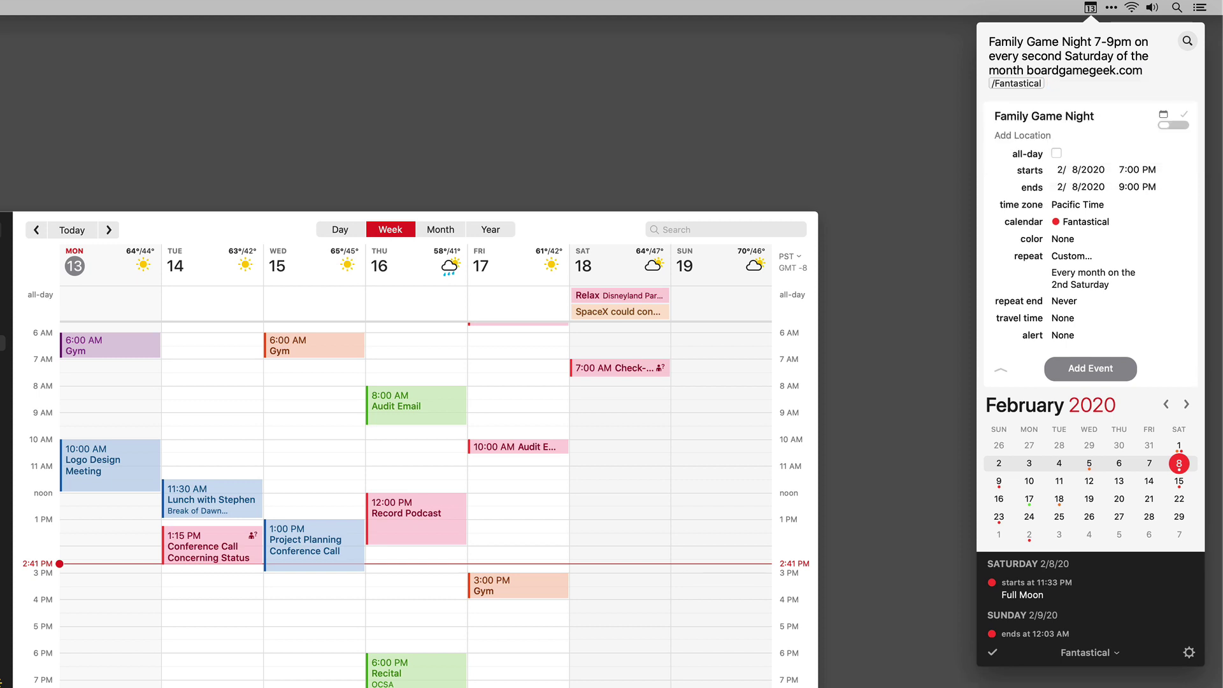
key("Return")
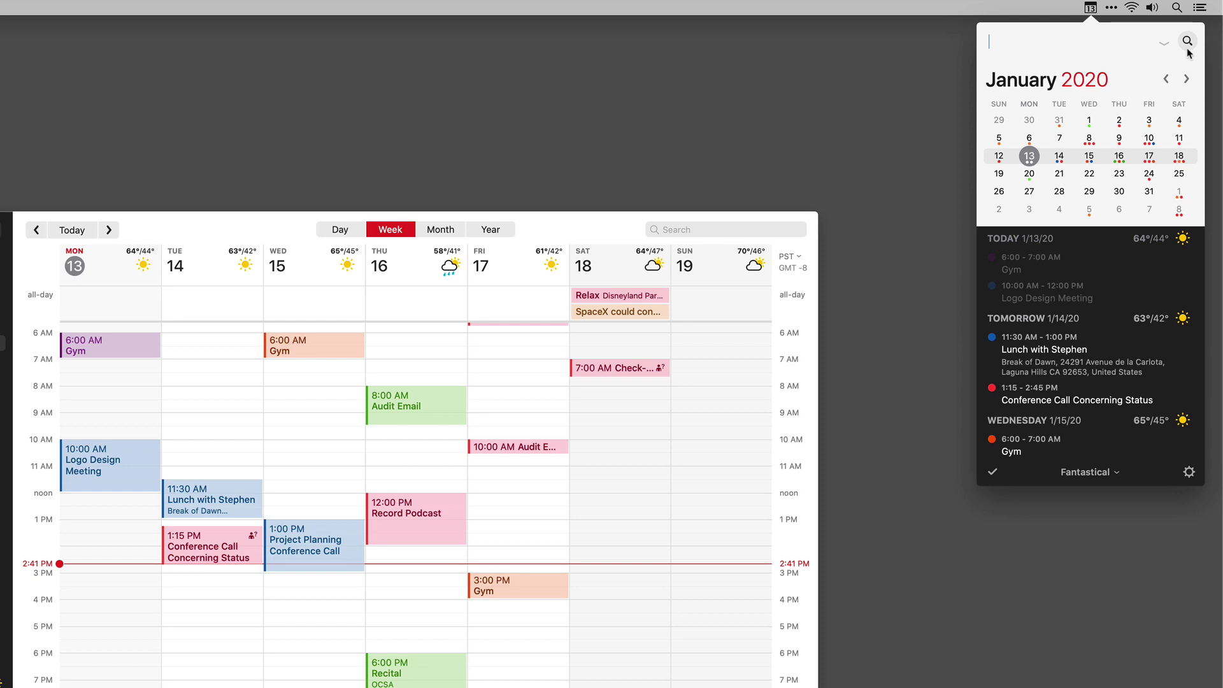
Check February 8 and March 14 in the mini calendar to confirm Family Game Night repeats
left_click(1187, 79)
left_click(1187, 139)
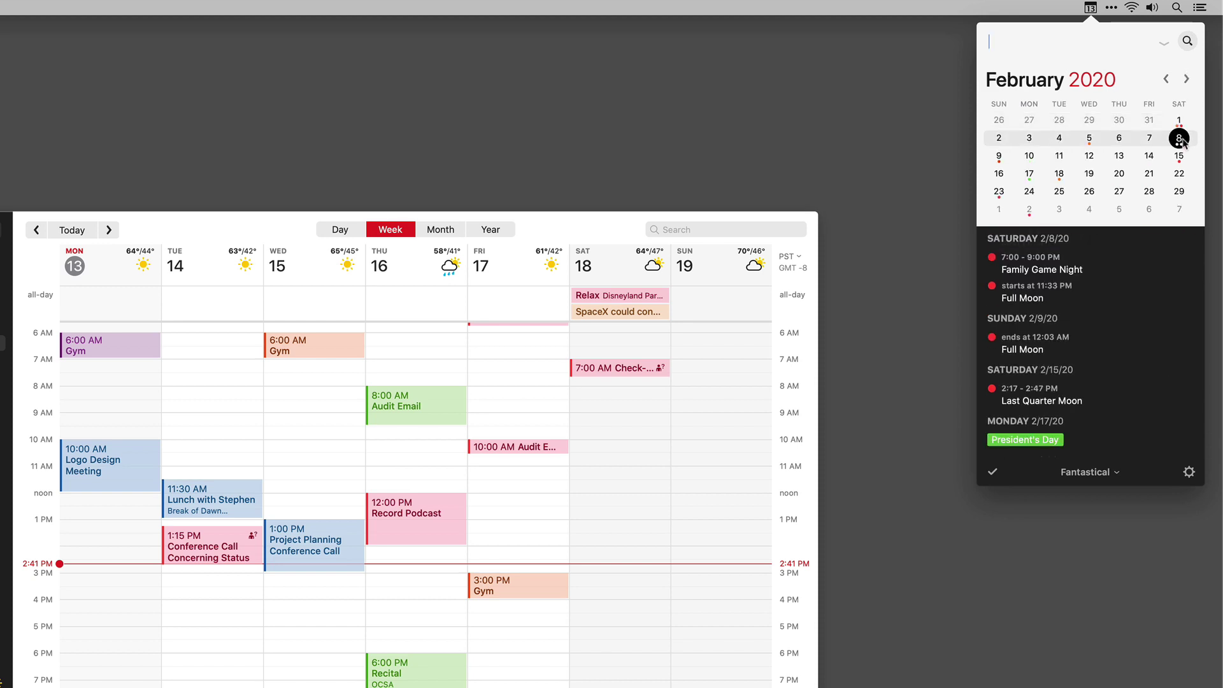
left_click(1186, 79)
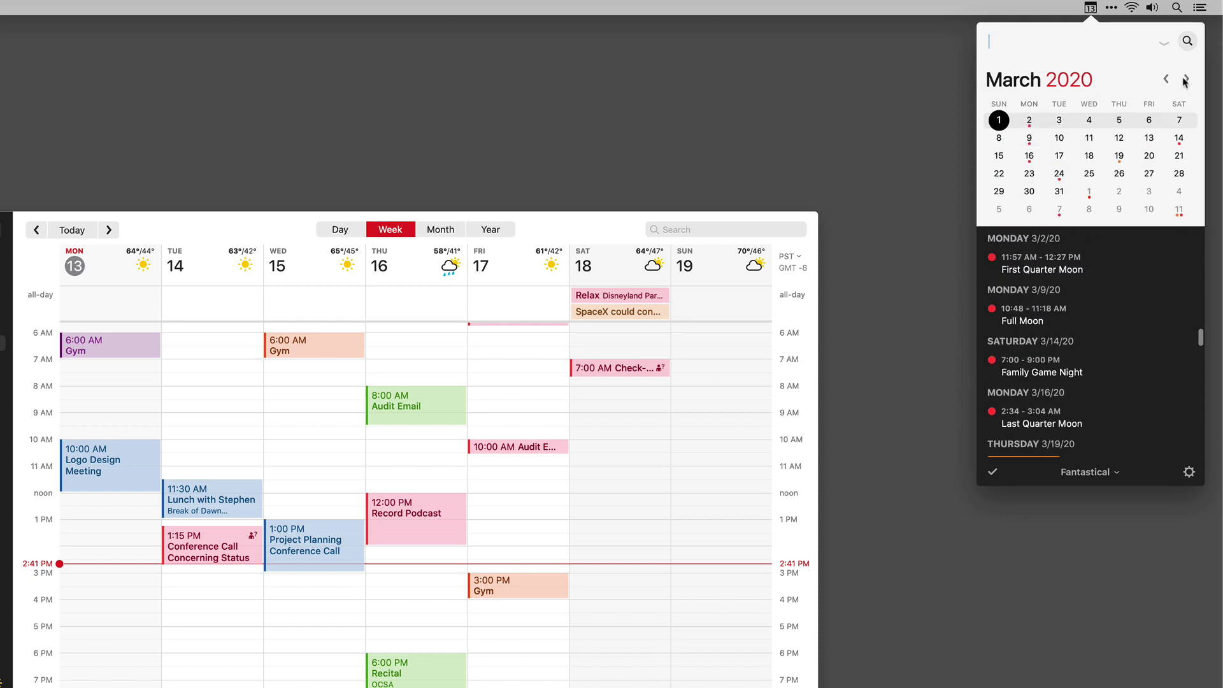
left_click(1179, 137)
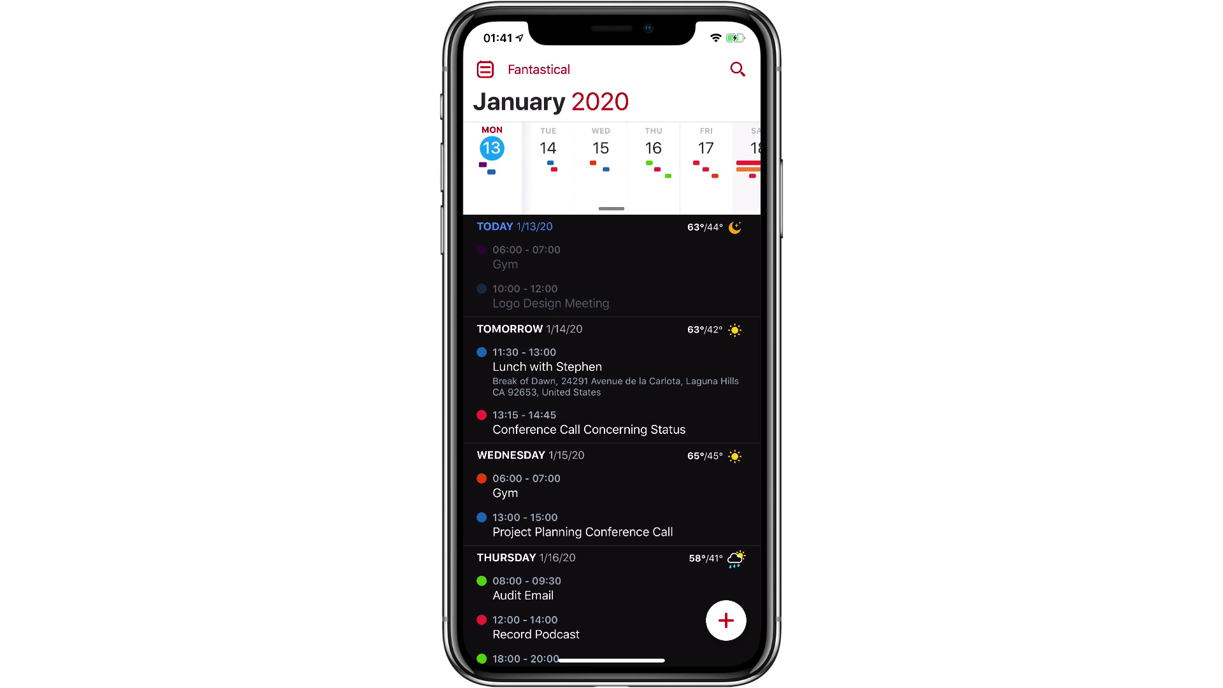
Add 'Weekly Review sun 1500-1600 alarm 30/' to the Fantastical calendar and save it
left_click(726, 620)
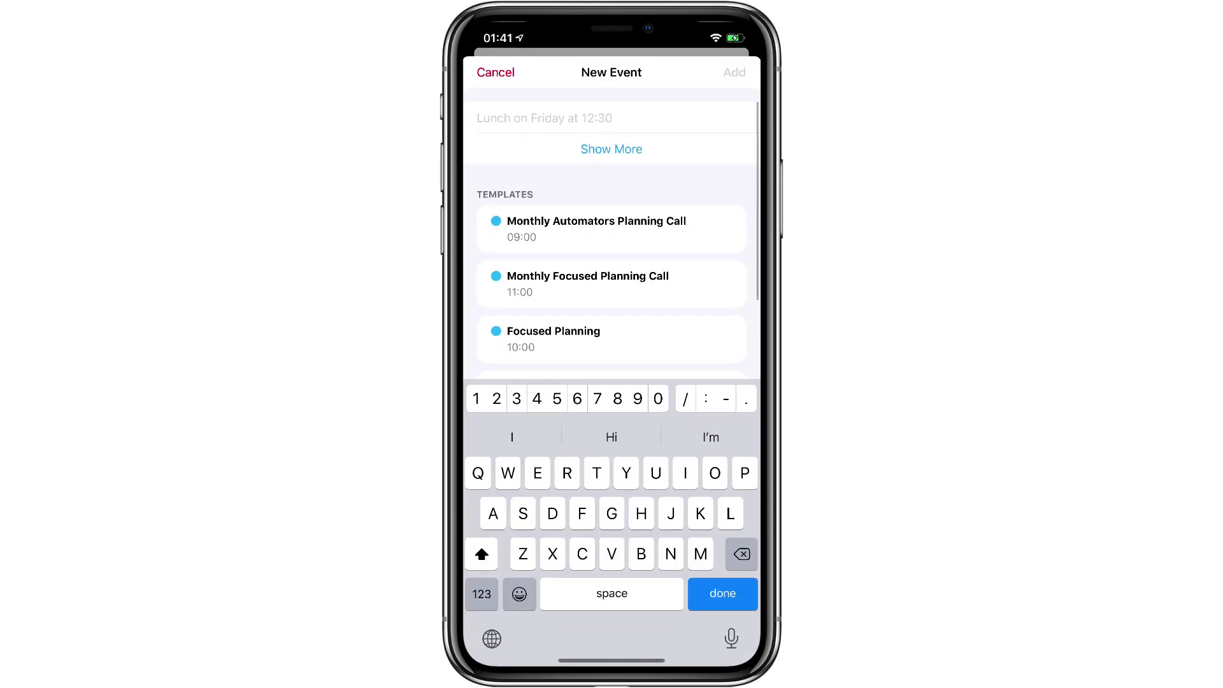
type("Week")
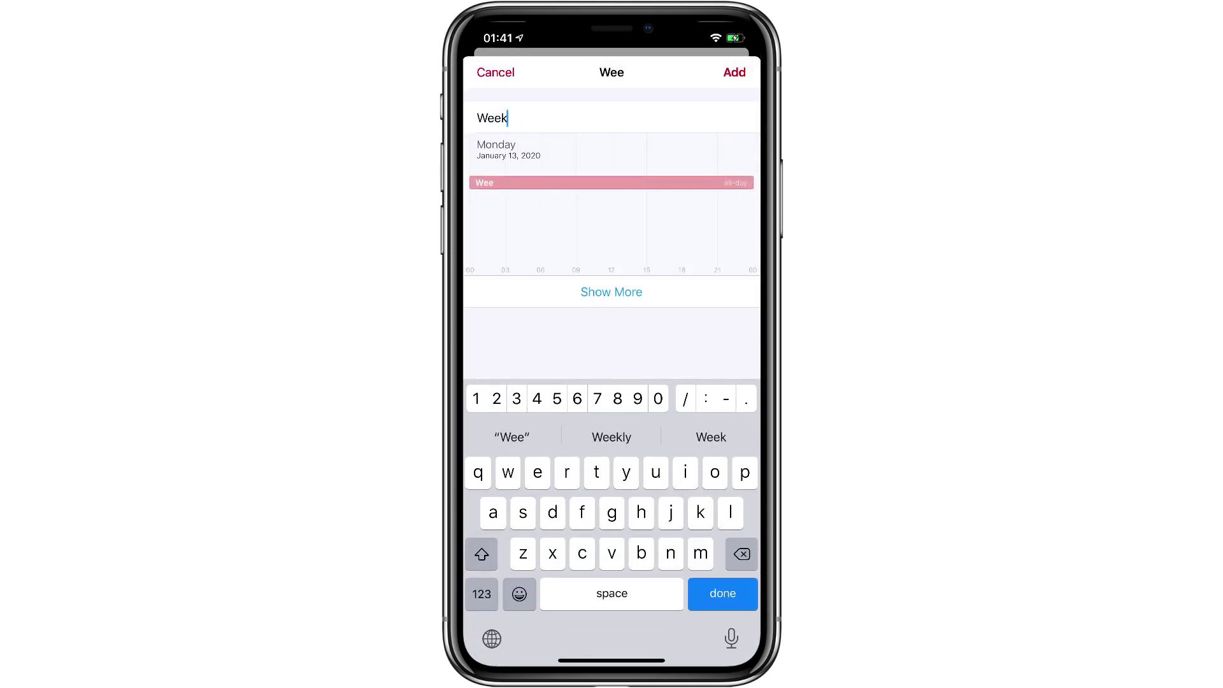
type("ly R")
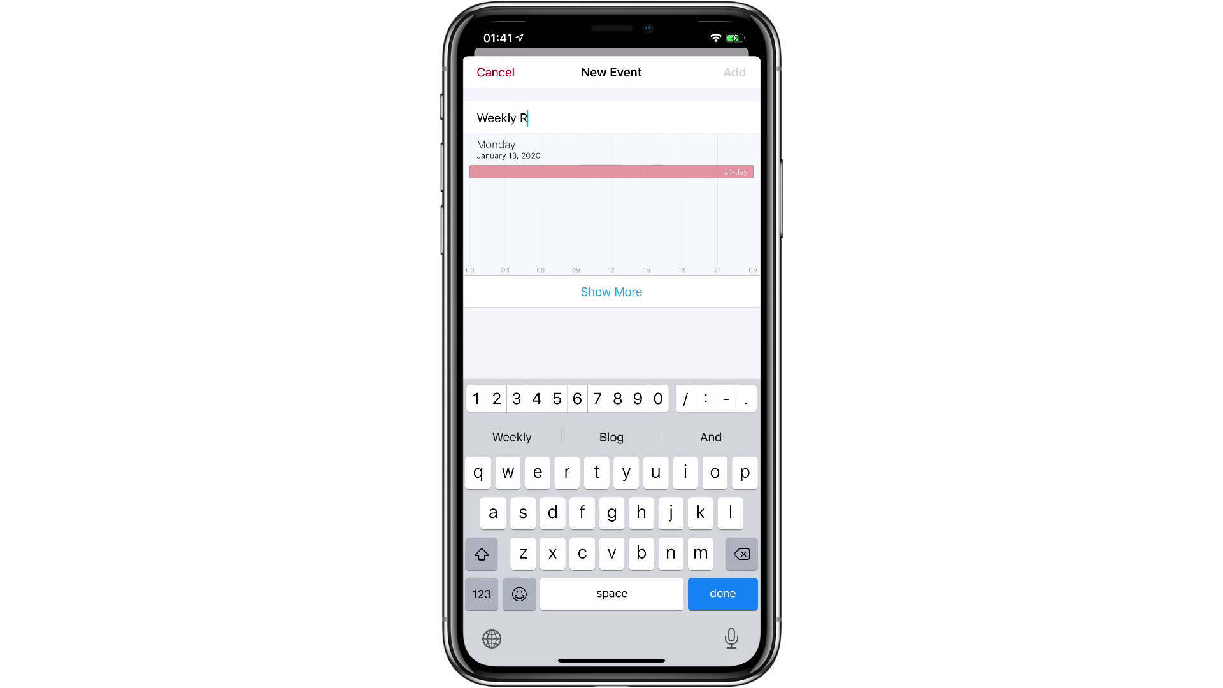
type("eview ")
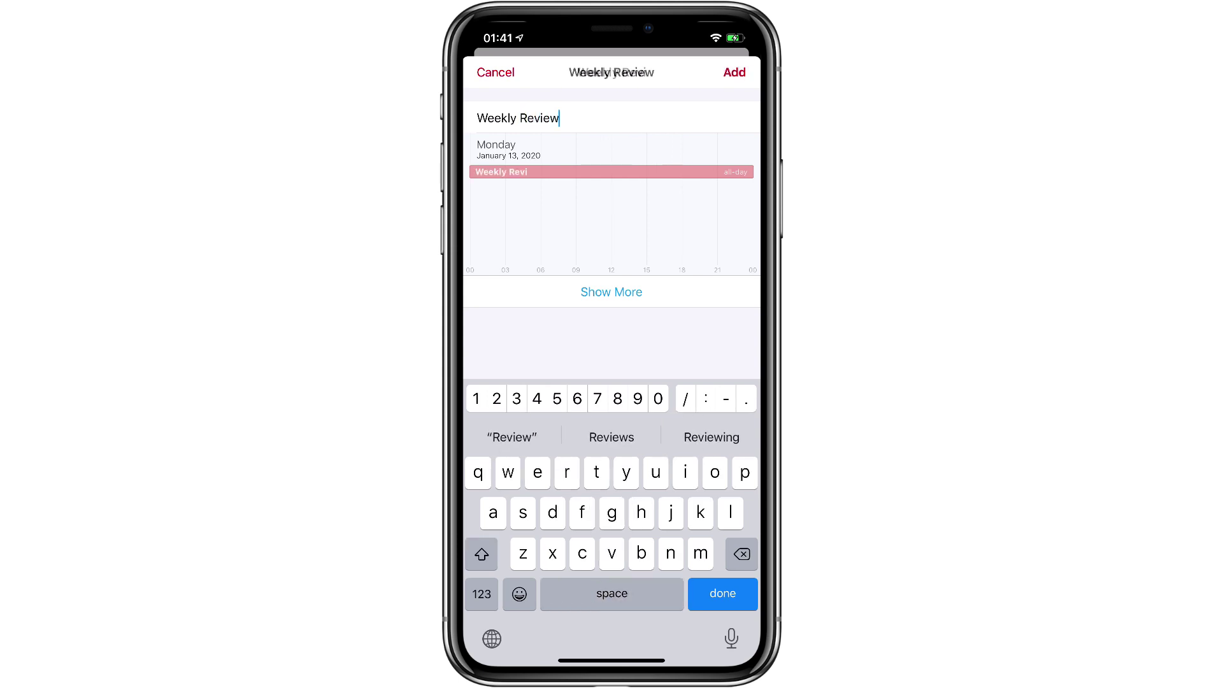
type("sun ")
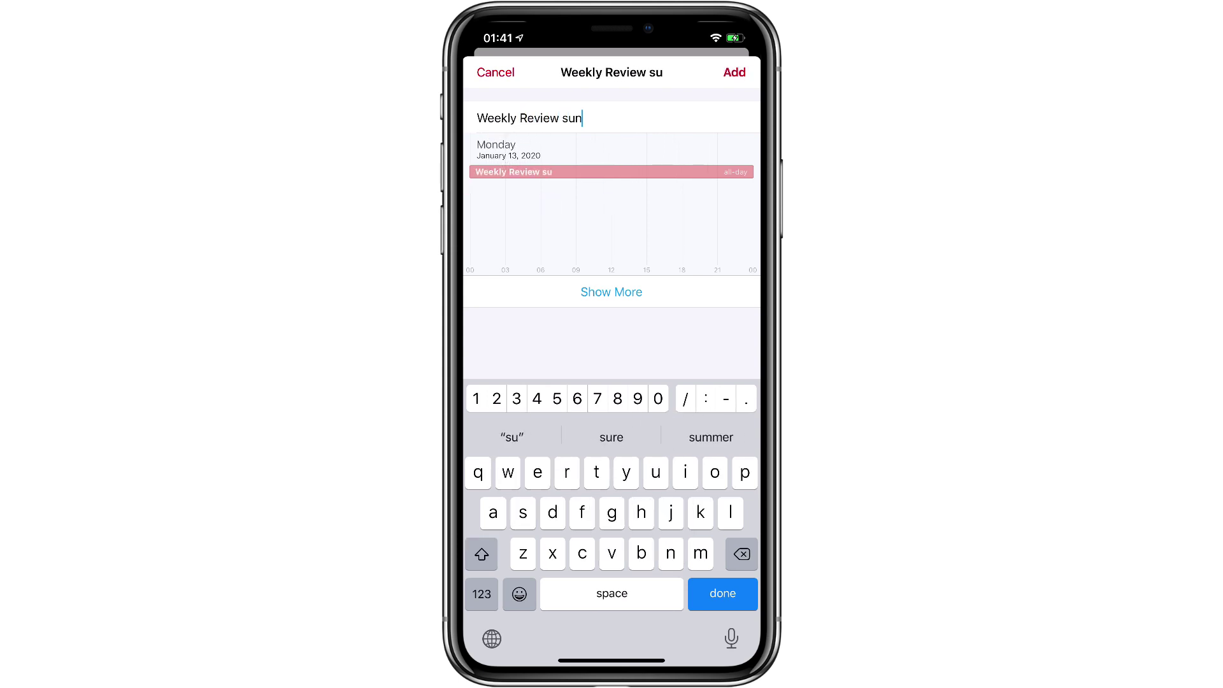
type("15")
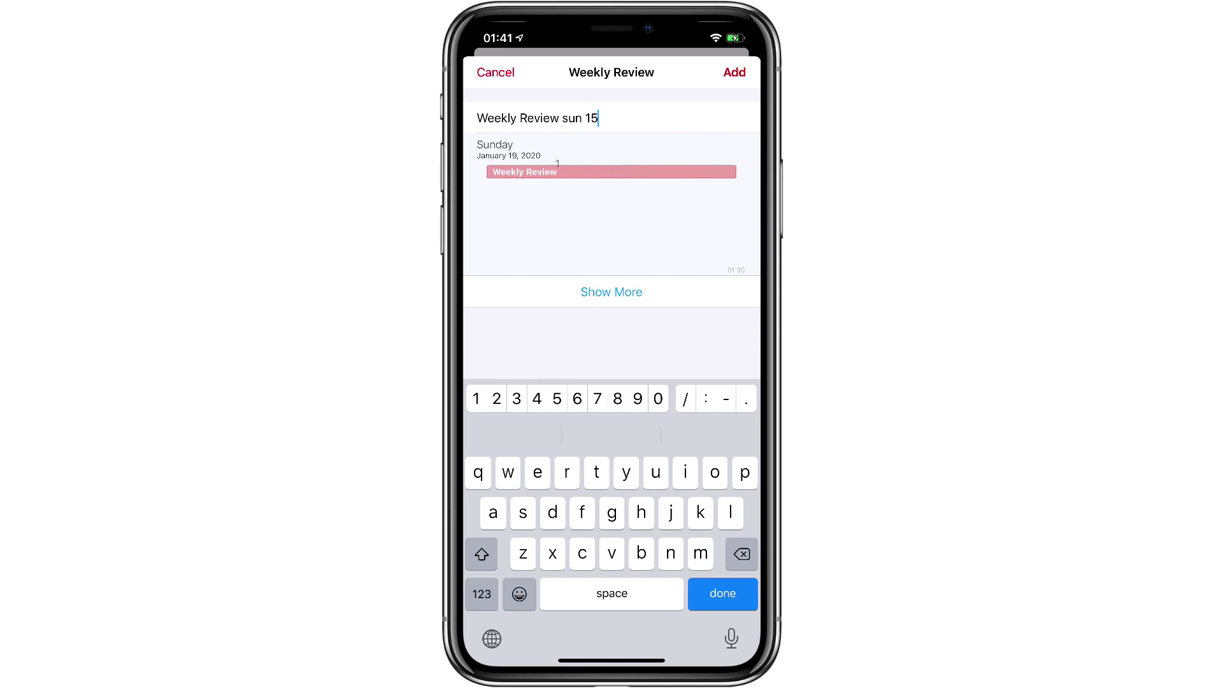
type("00")
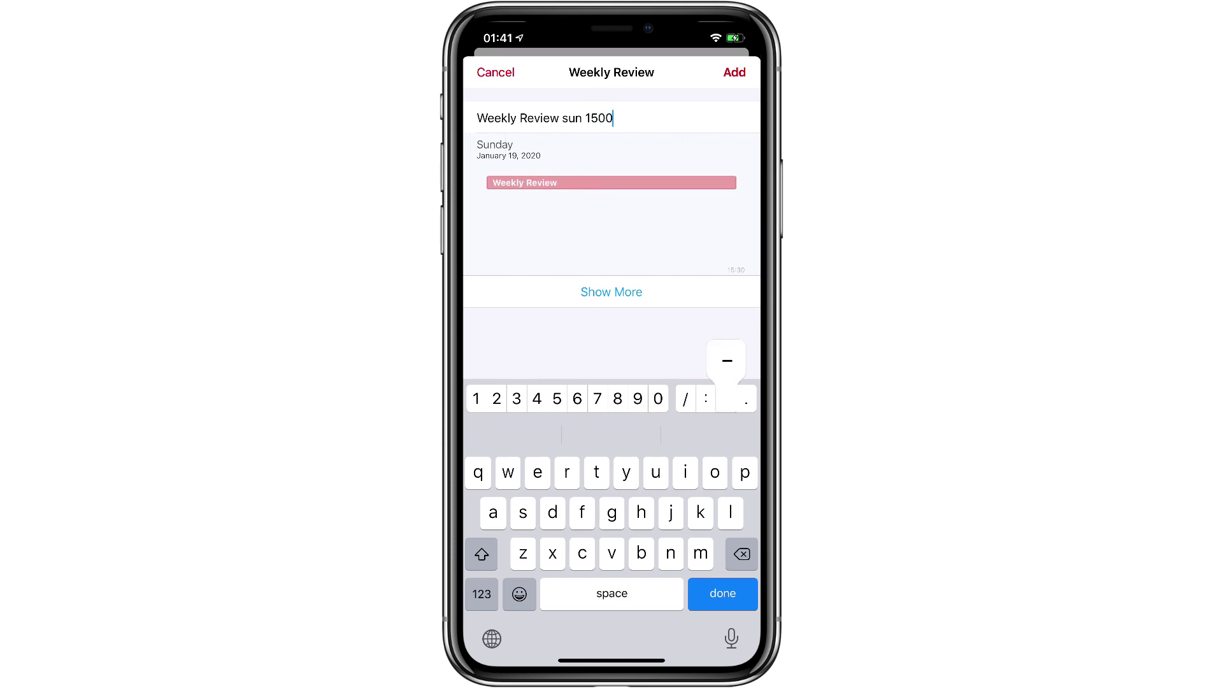
type("-160")
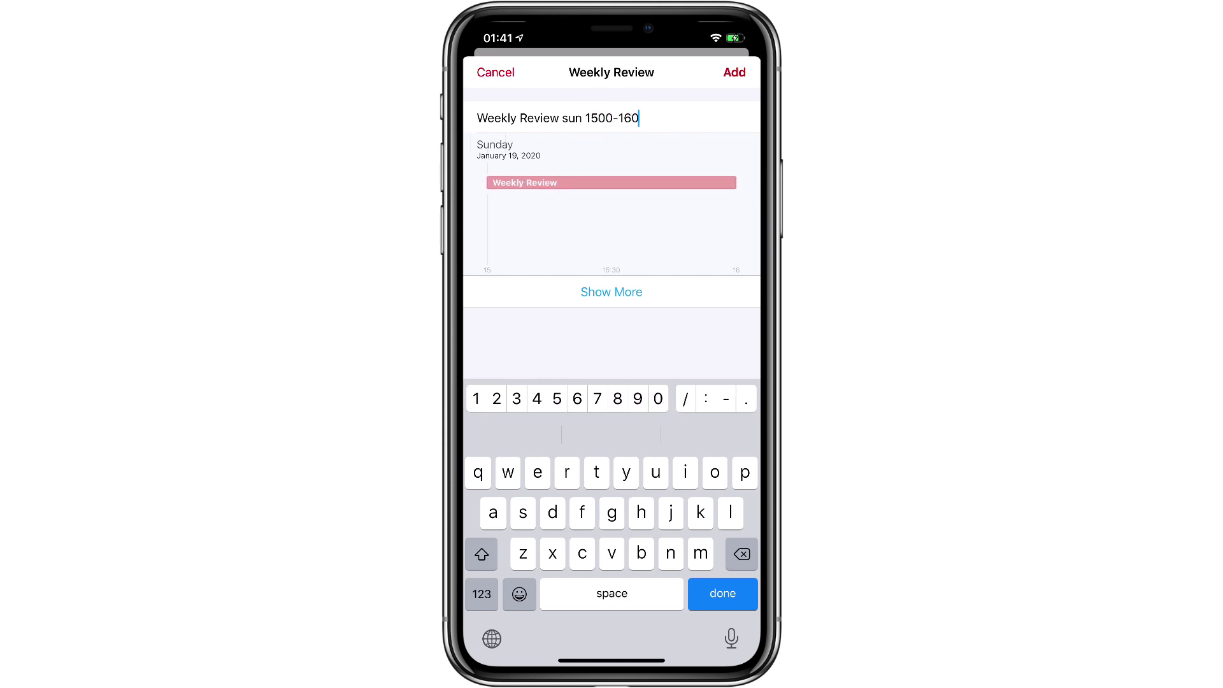
type("0 alarm ")
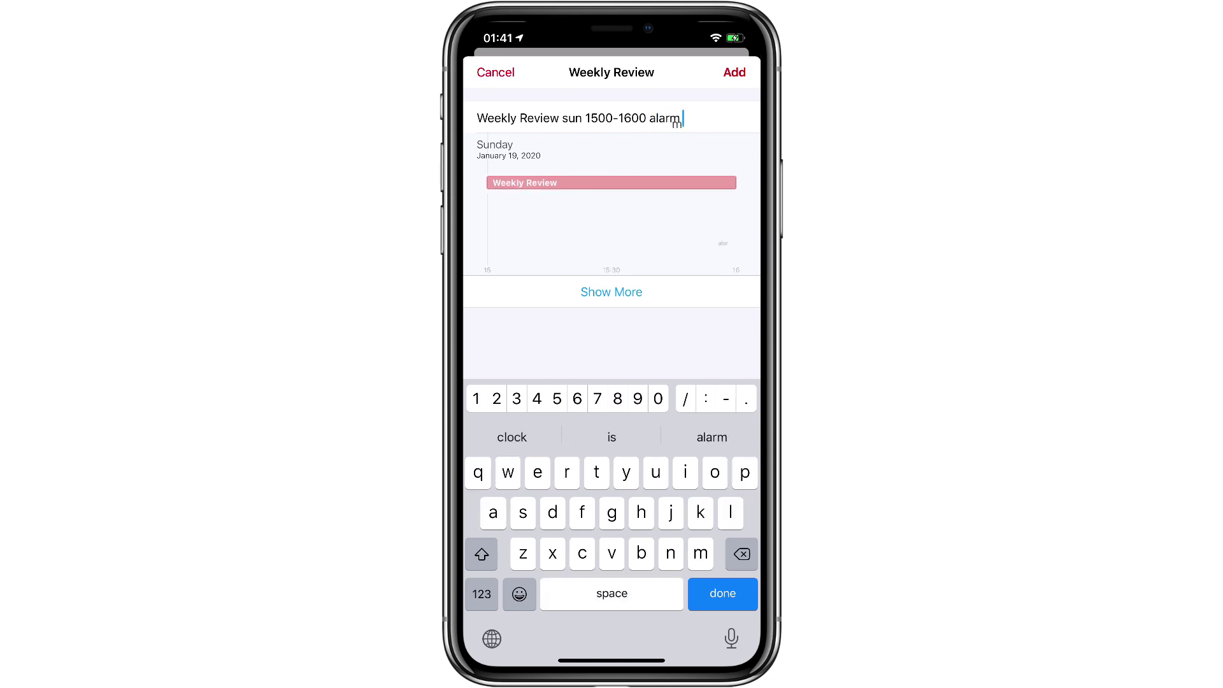
type("30/")
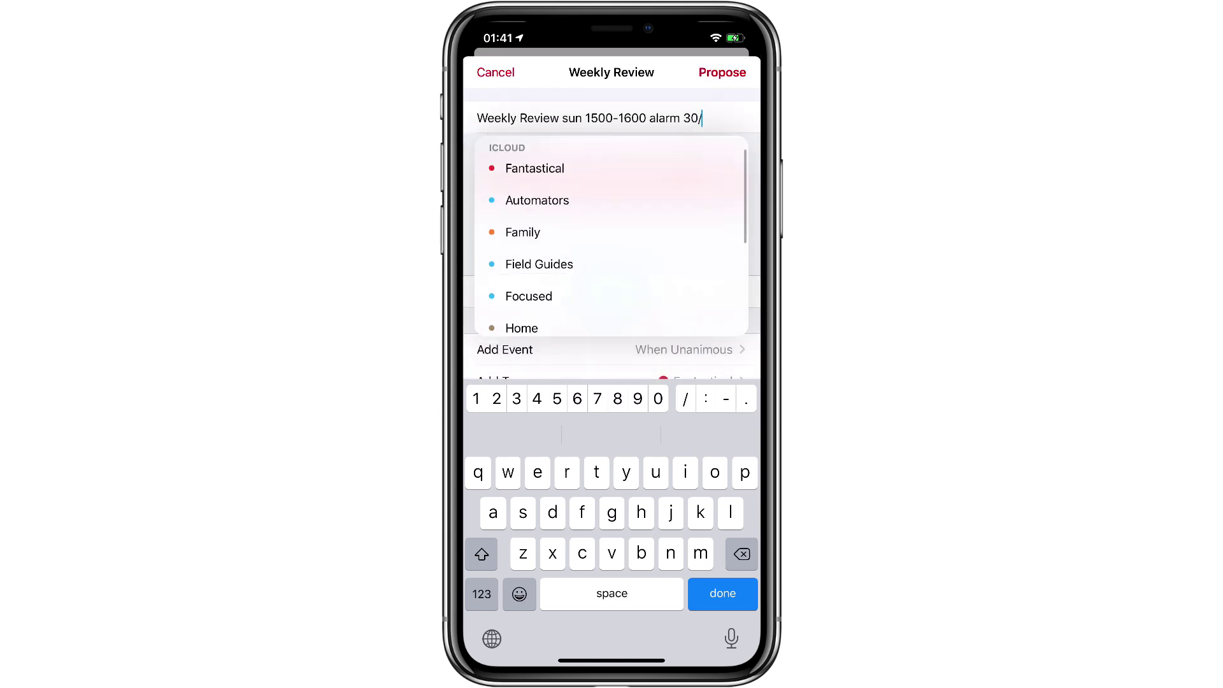
left_click(534, 168)
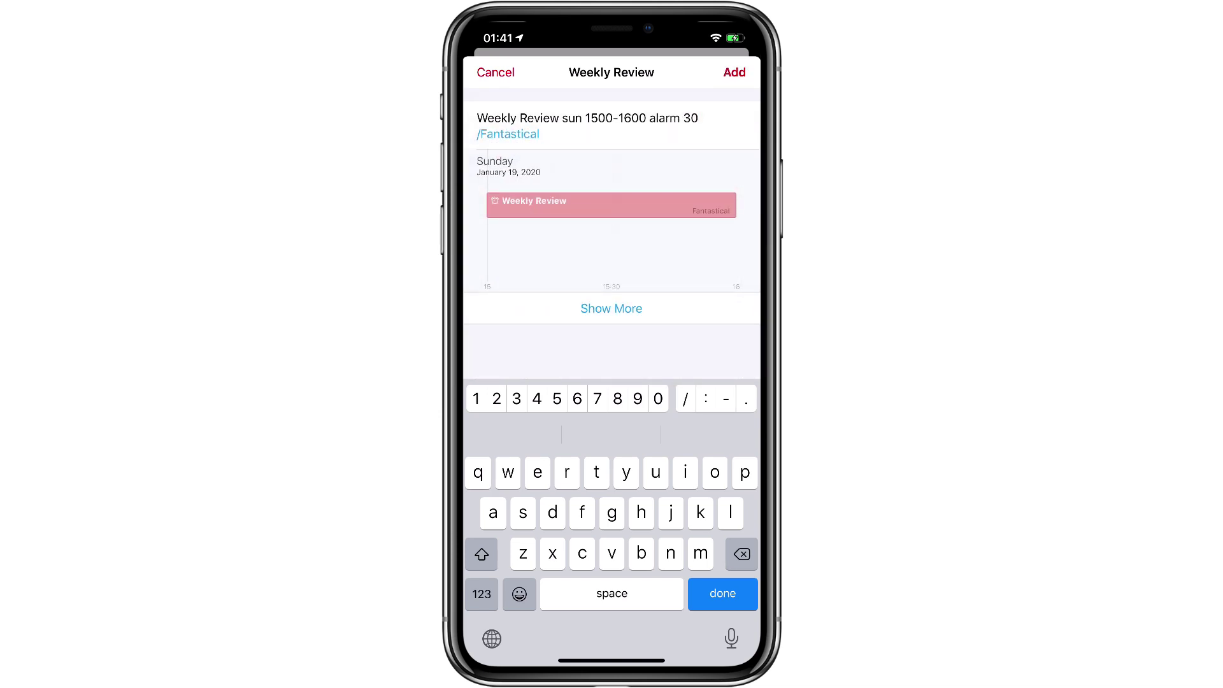
left_click(735, 72)
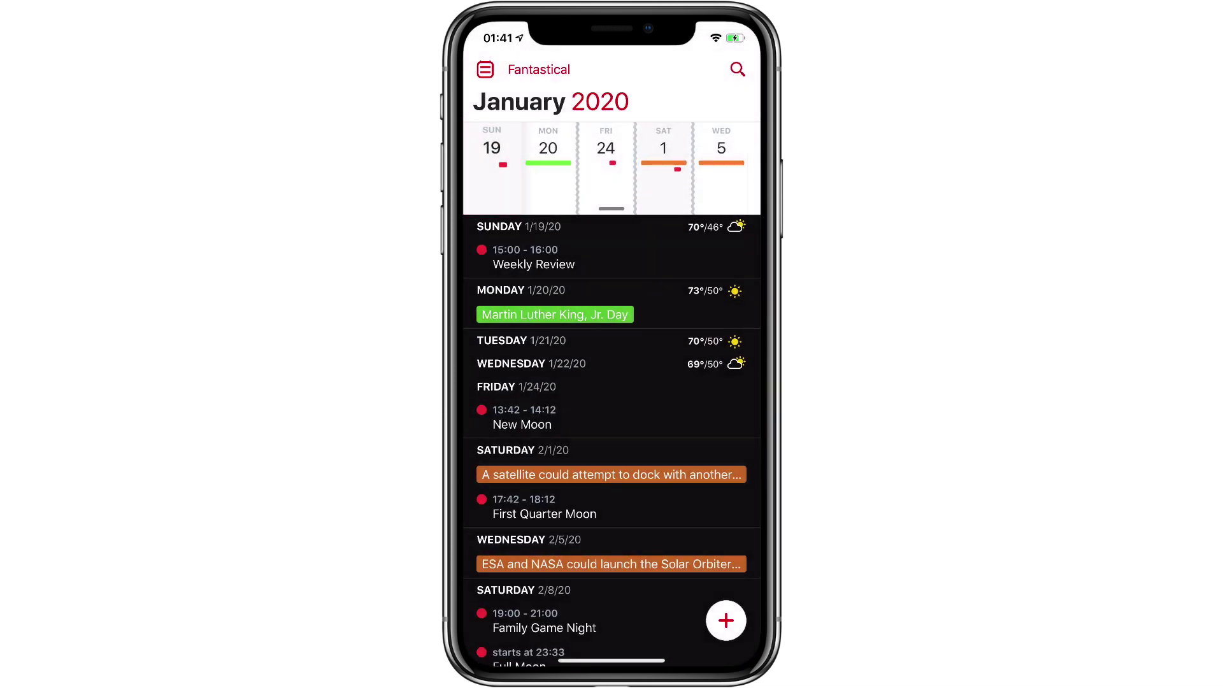
scroll(612, 439, "up", 2)
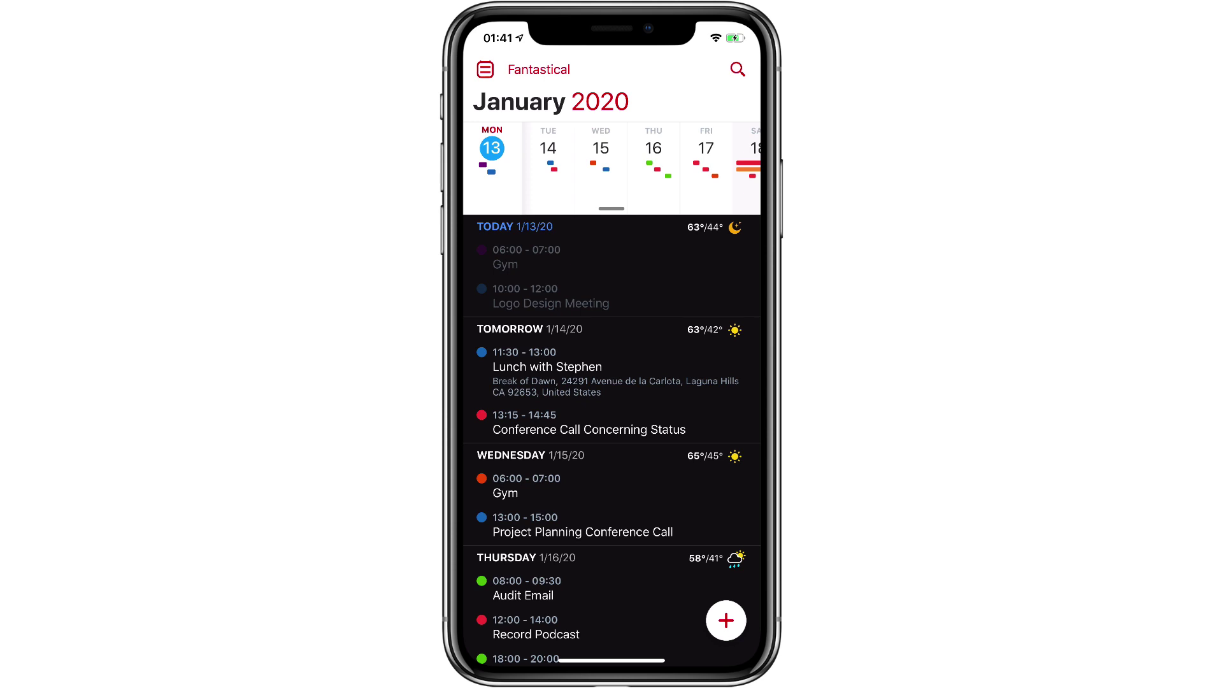